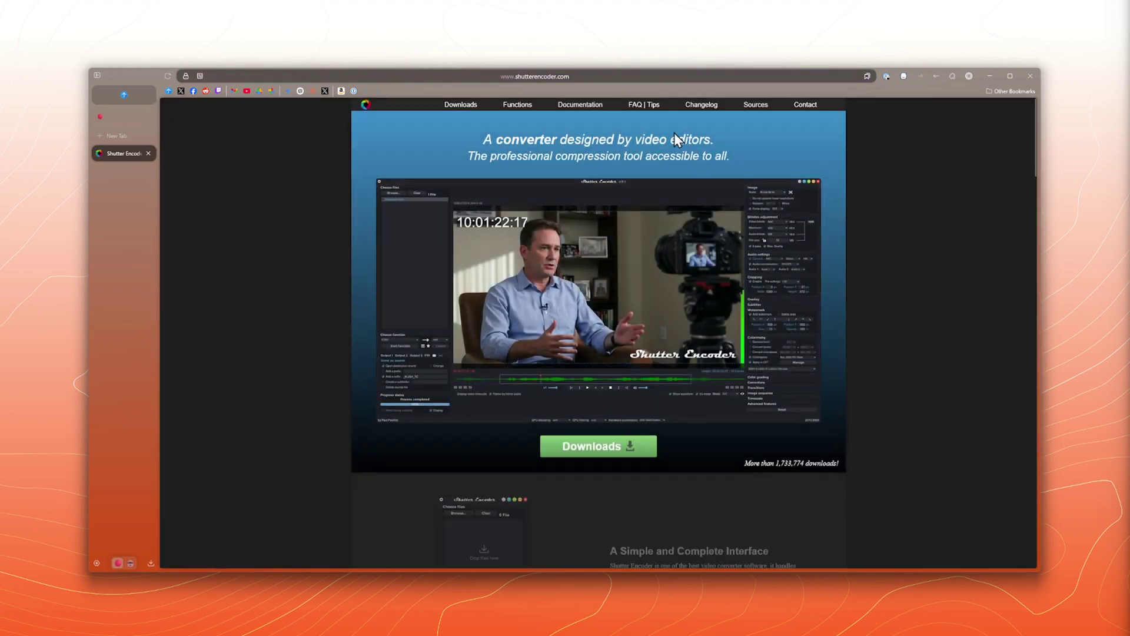
Jump to the download links and open the Shutter Encoder PayPal donation page.
click(618, 450)
click(481, 248)
key(Return)
Select the recipient's name on the donation page, then clear the selection.
drag(562, 175, 639, 175)
click(652, 186)
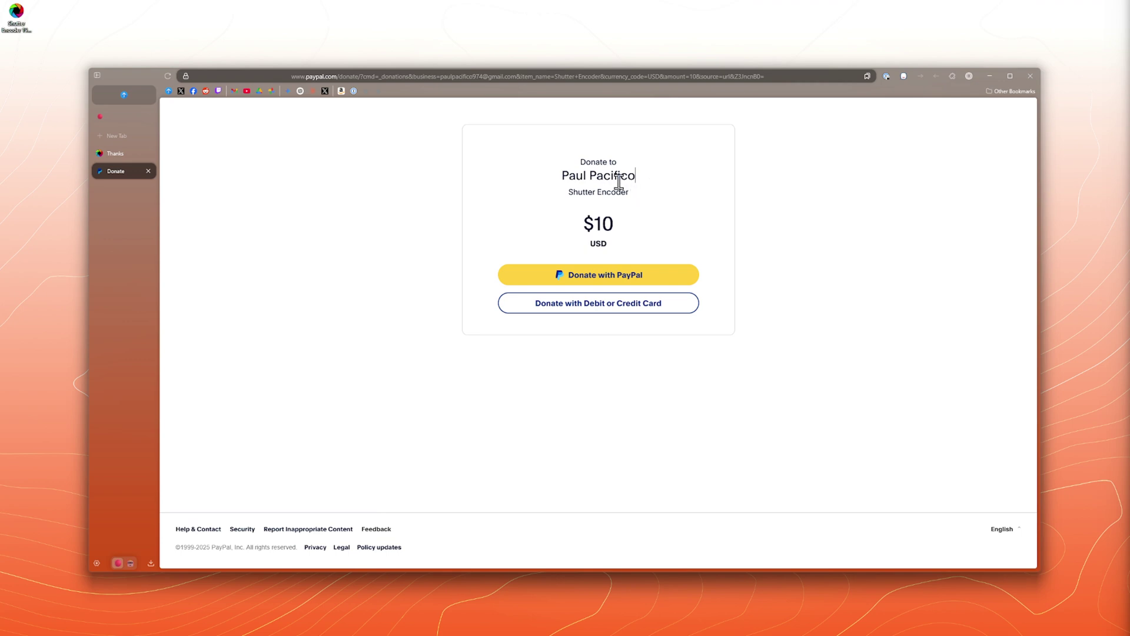
drag(562, 175, 648, 181)
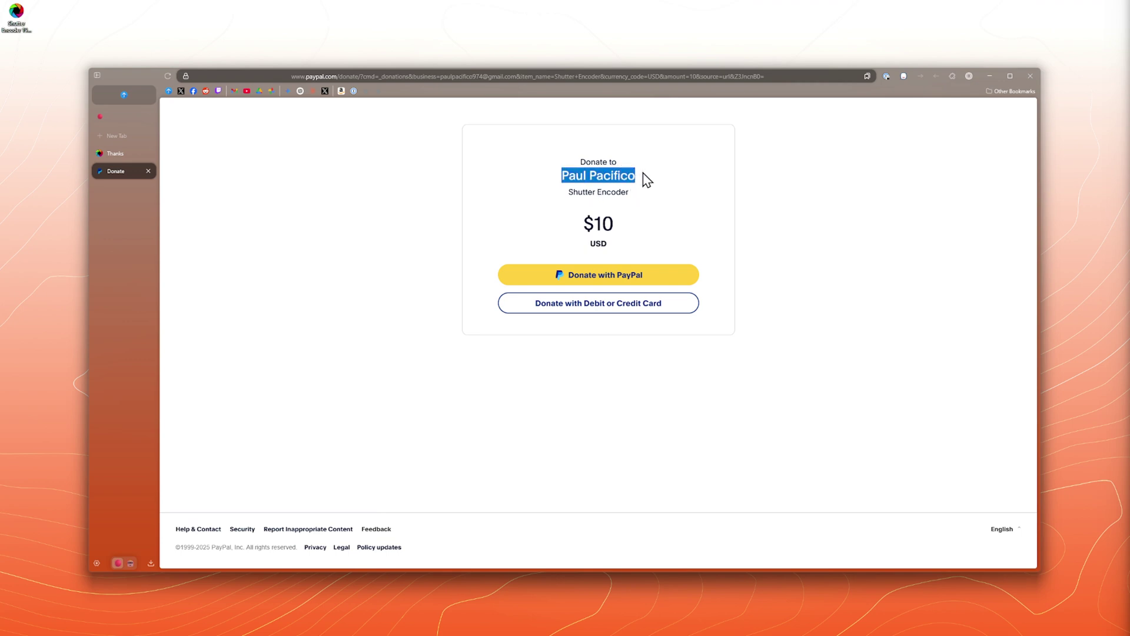
click(607, 174)
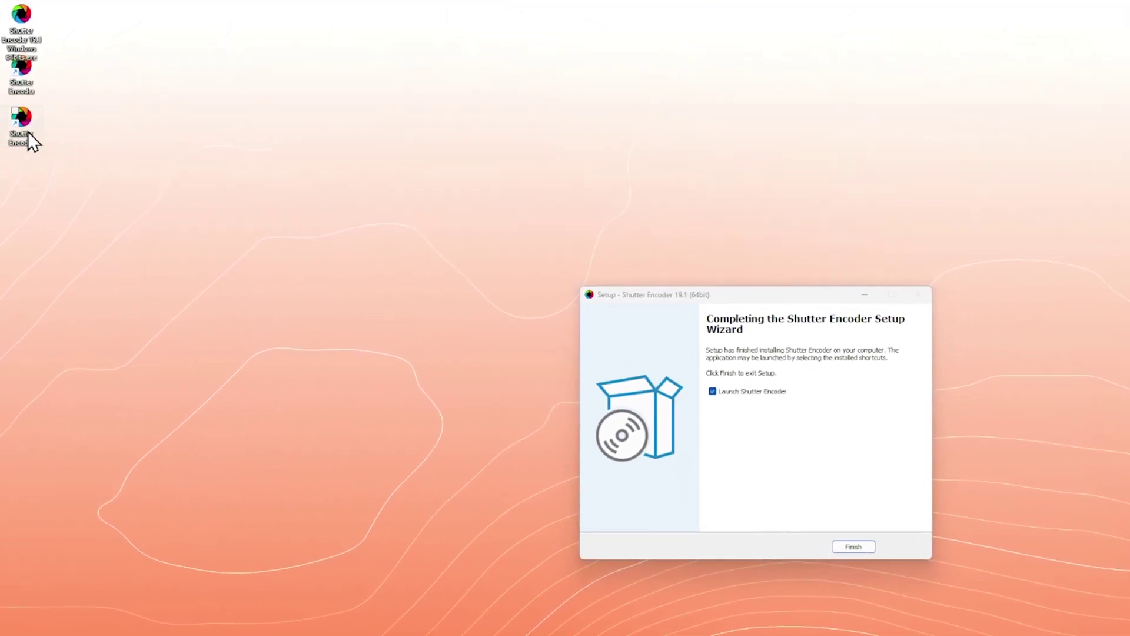
Finish the Shutter Encoder 19.1 setup and close the auto-launched app window.
drag(27, 69, 71, 121)
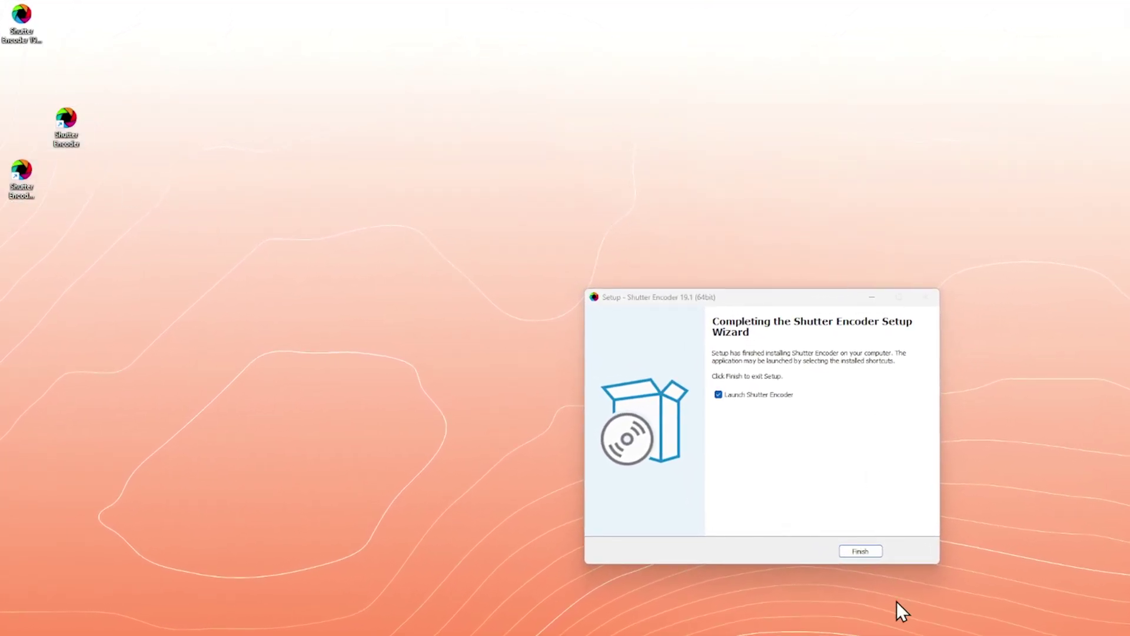
click(860, 551)
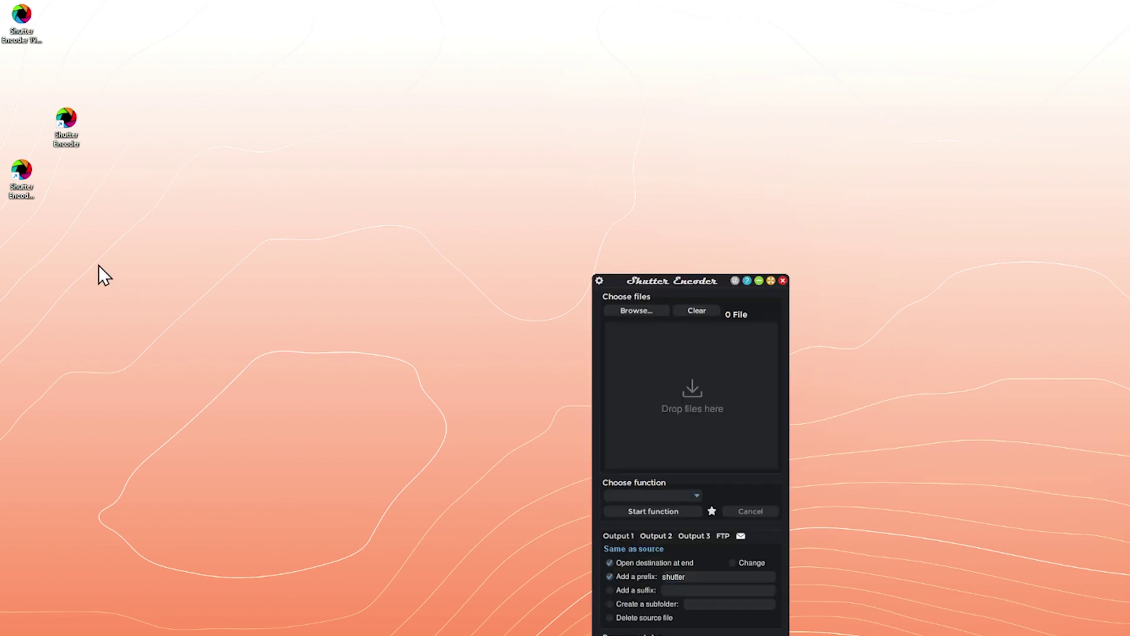
click(783, 280)
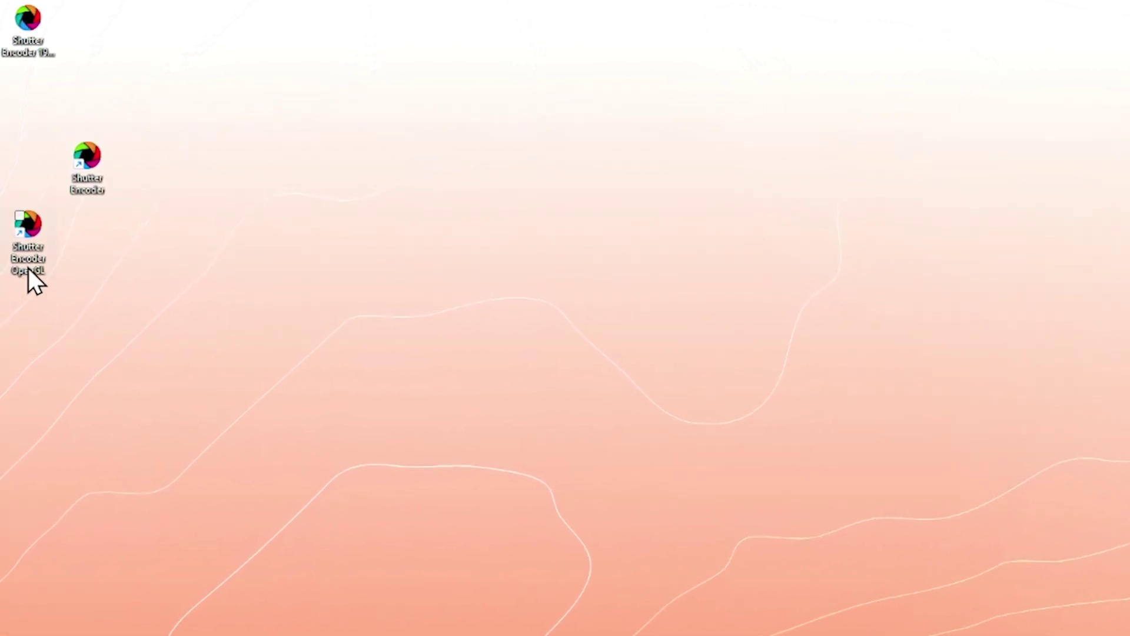
Pin the Shutter Encoder OpenGL shortcut to Start and launch it from there.
drag(94, 144, 96, 24)
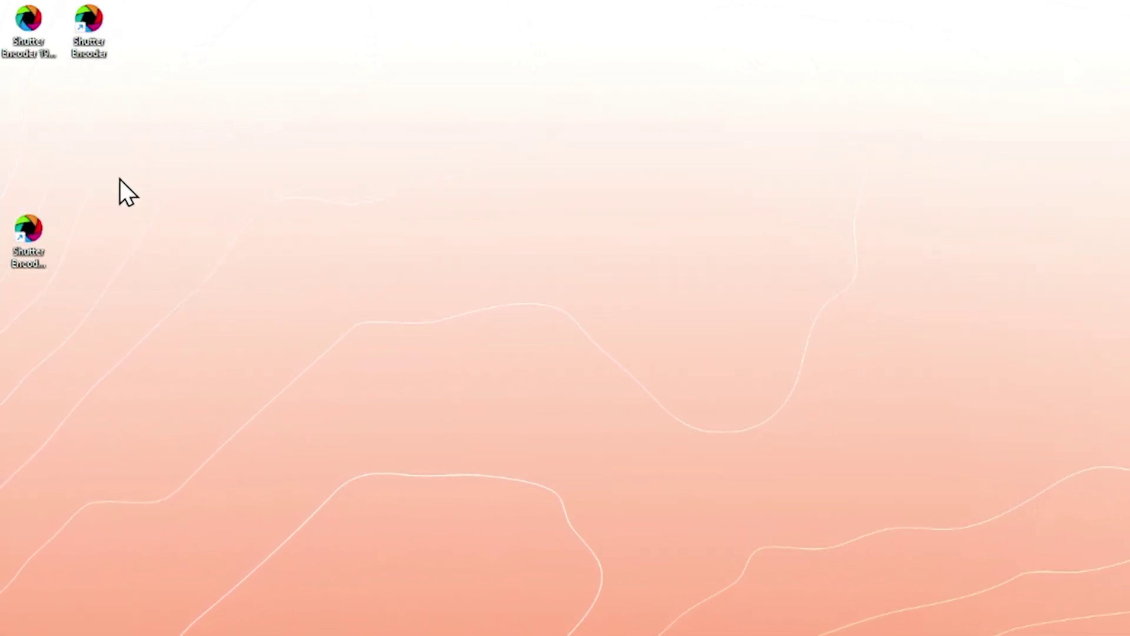
right_click(40, 235)
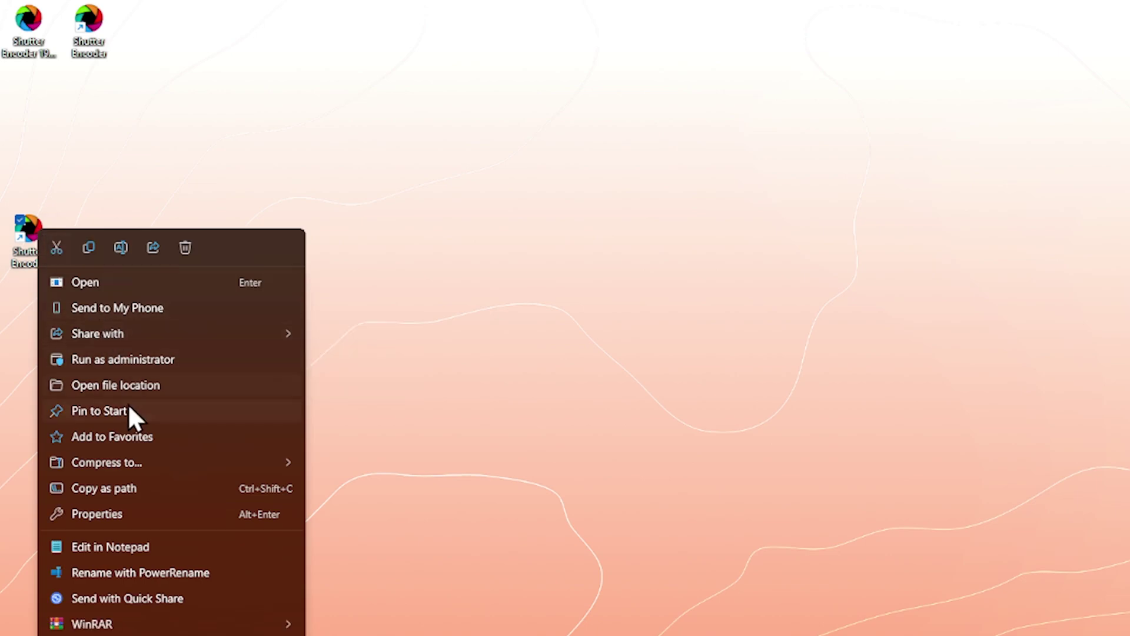
click(130, 405)
key(super)
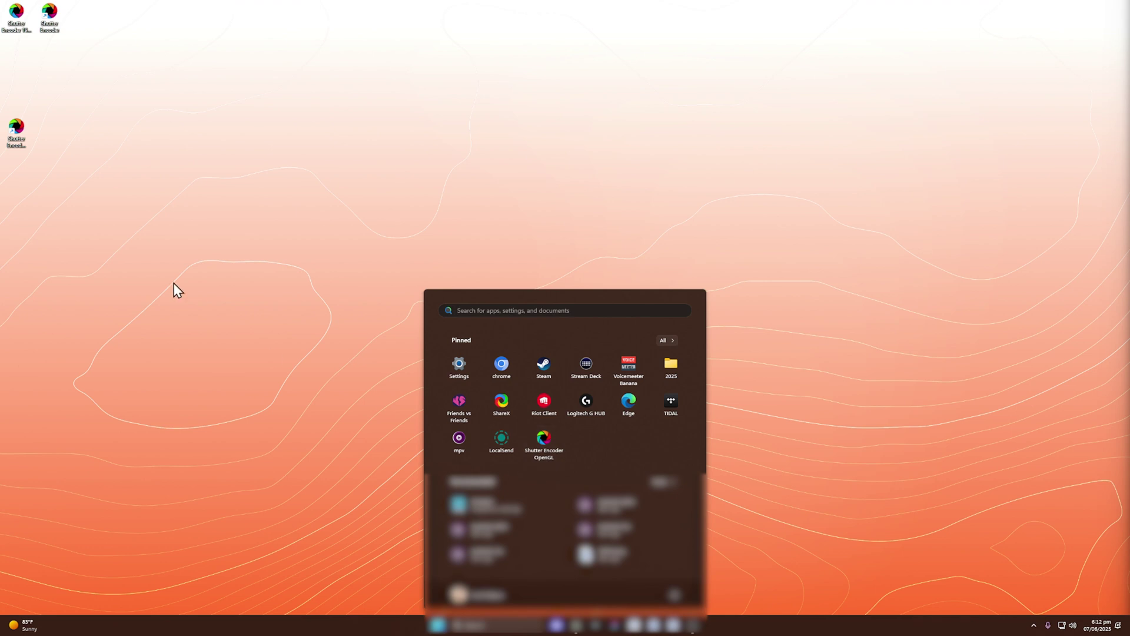
double_click(16, 128)
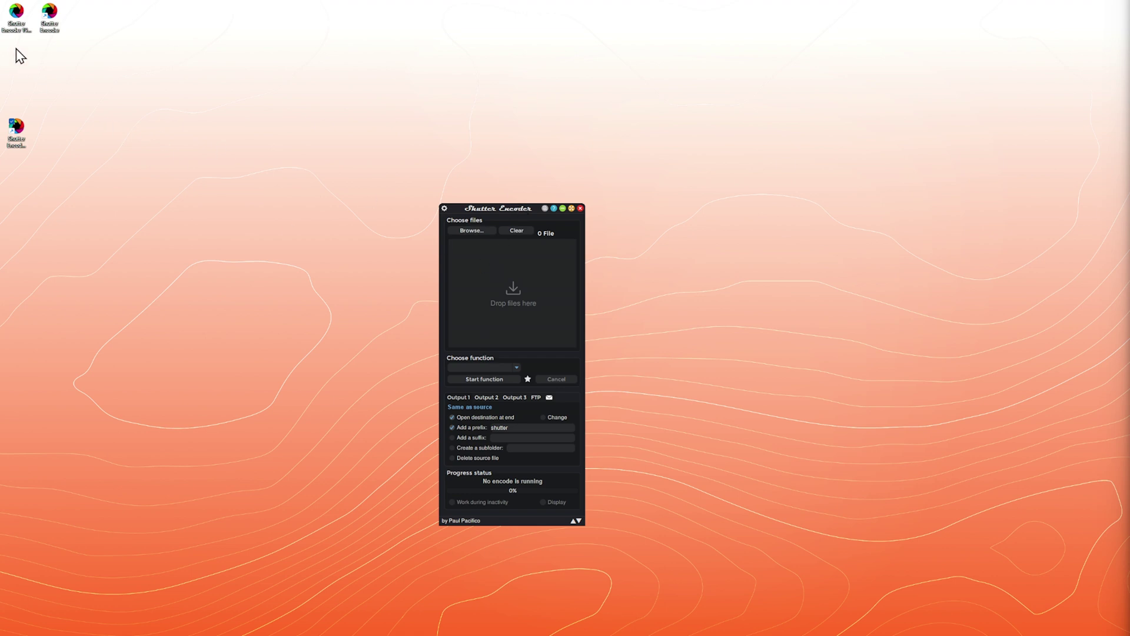
Drag example.mov from the desktop into the Shutter Encoder file list.
drag(52, 26, 15, 59)
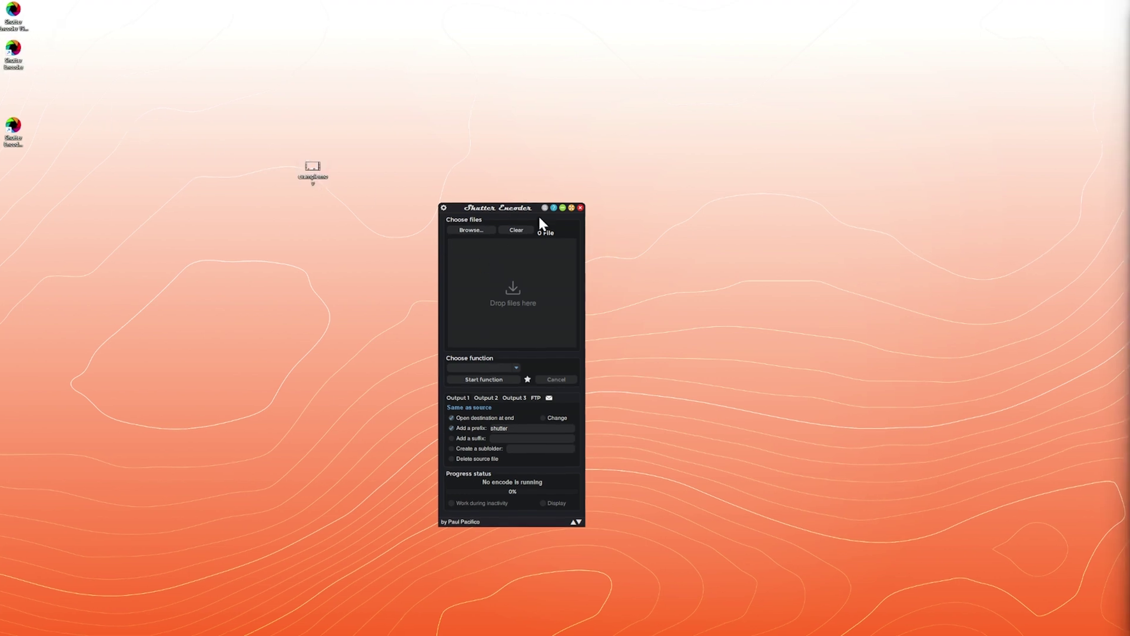
click(288, 147)
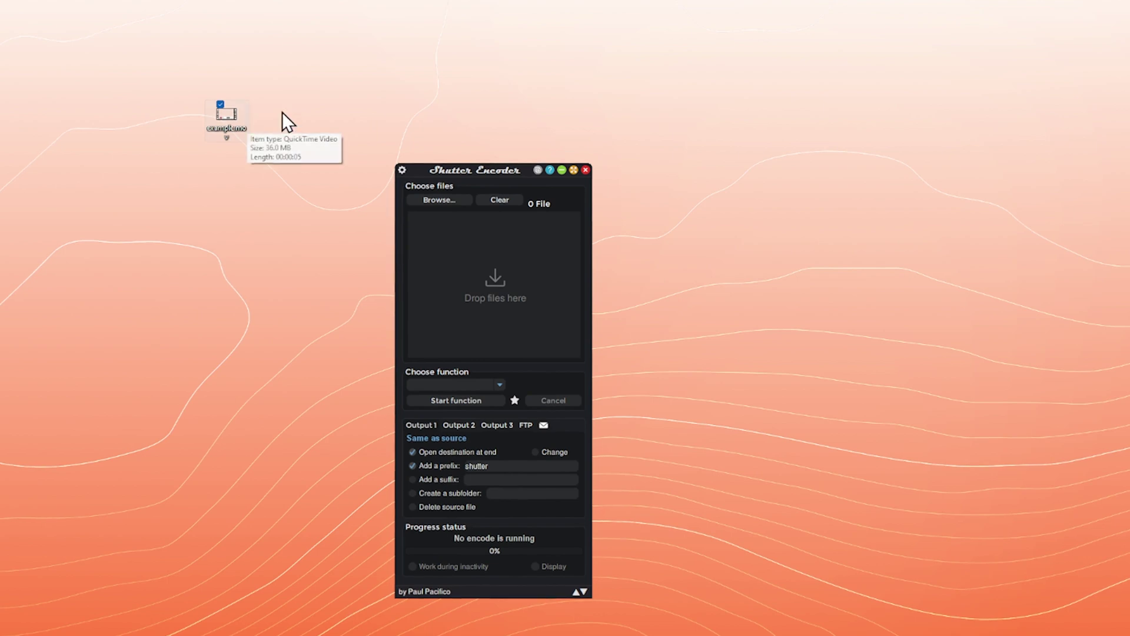
click(307, 102)
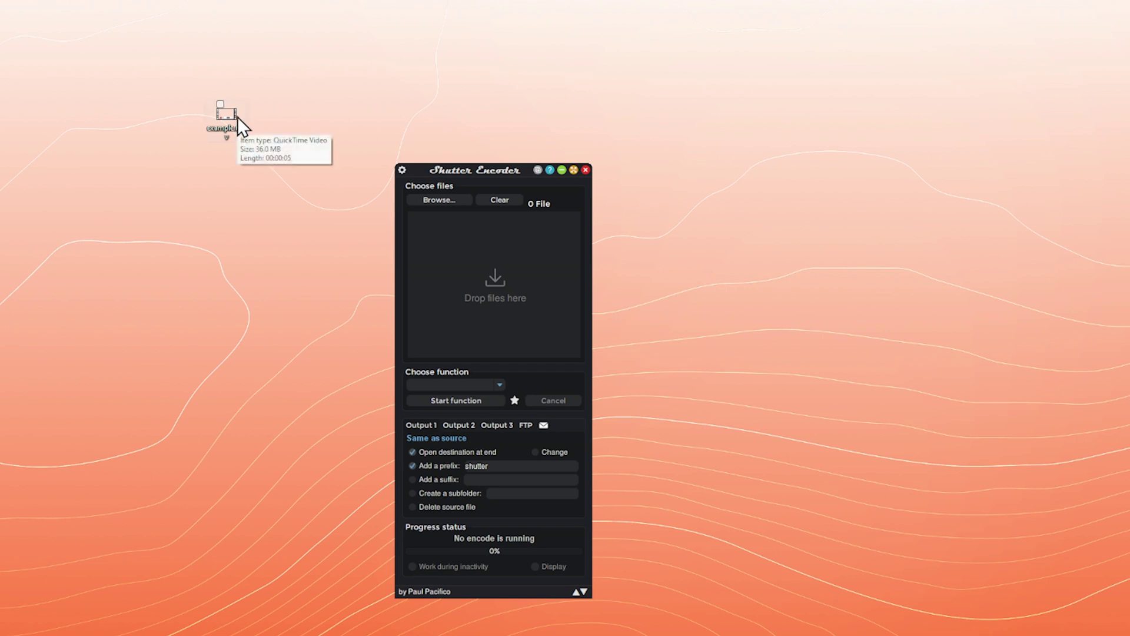
drag(234, 116, 493, 268)
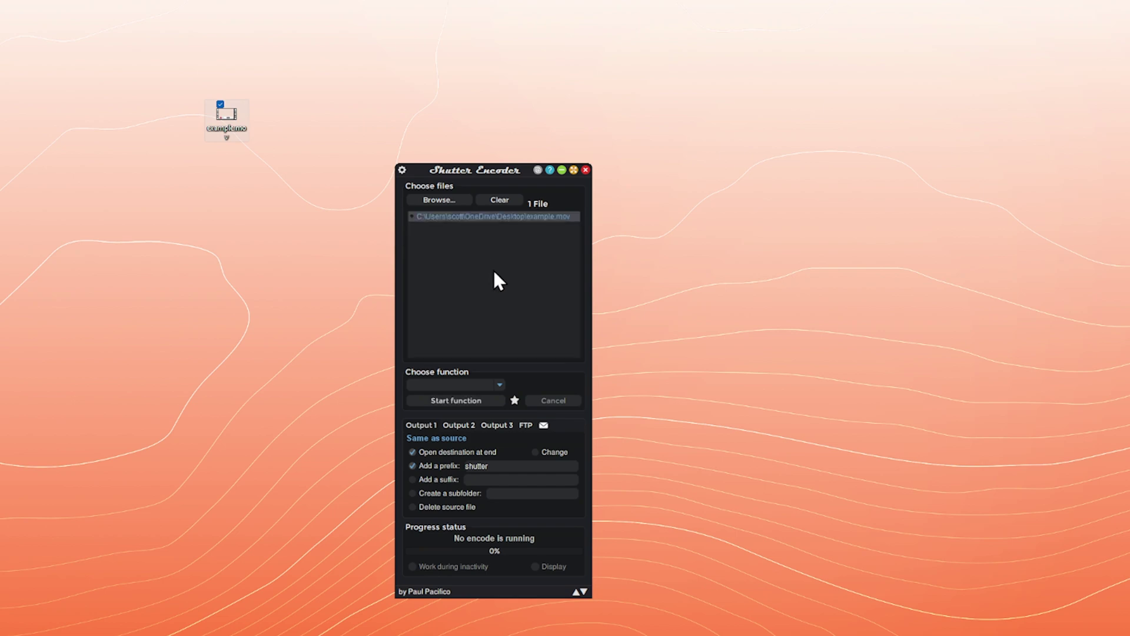
click(500, 386)
Choose VP9 under Output codecs in the function list for .webm output.
click(518, 372)
click(504, 384)
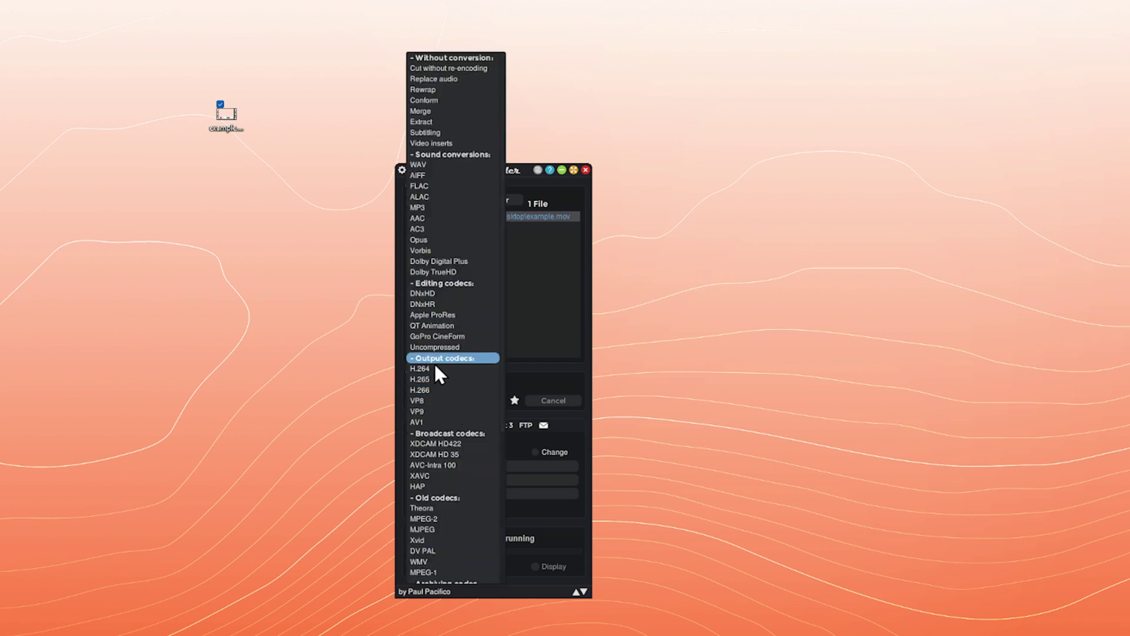
click(429, 411)
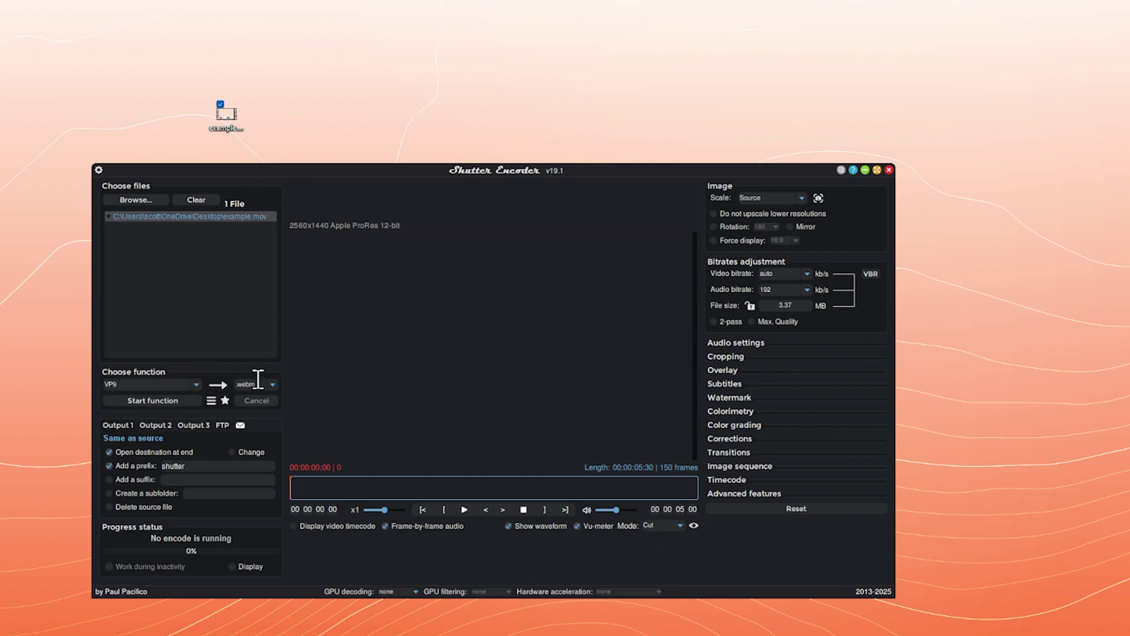
Expand Advanced features, Audio settings and Cropping, then run the VP9 encode with alpha.
click(748, 490)
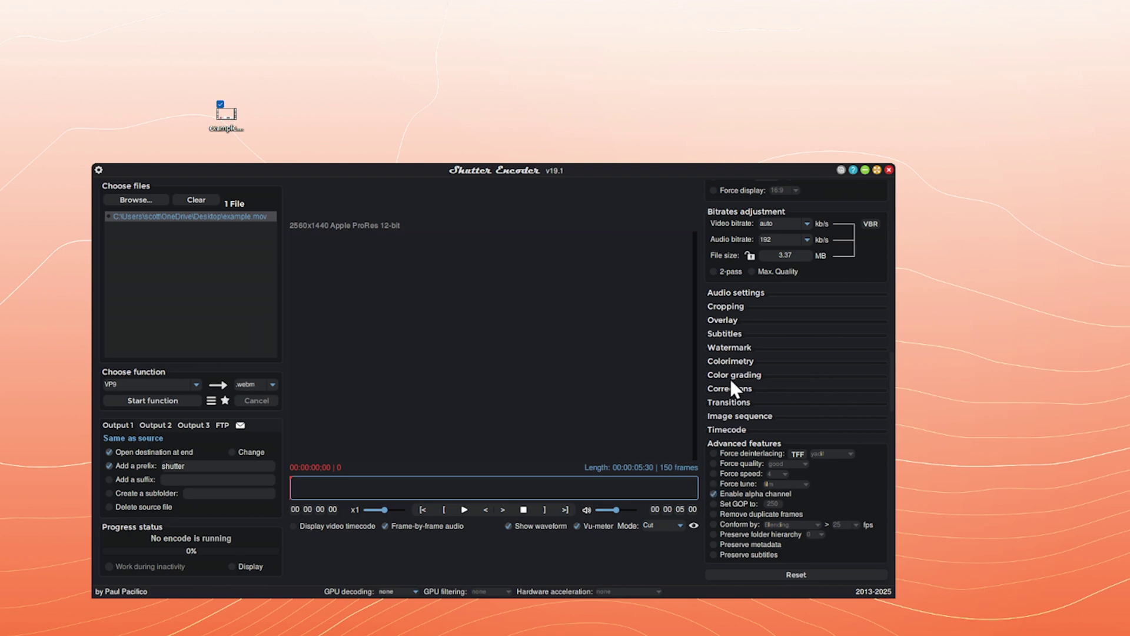
click(727, 294)
click(736, 306)
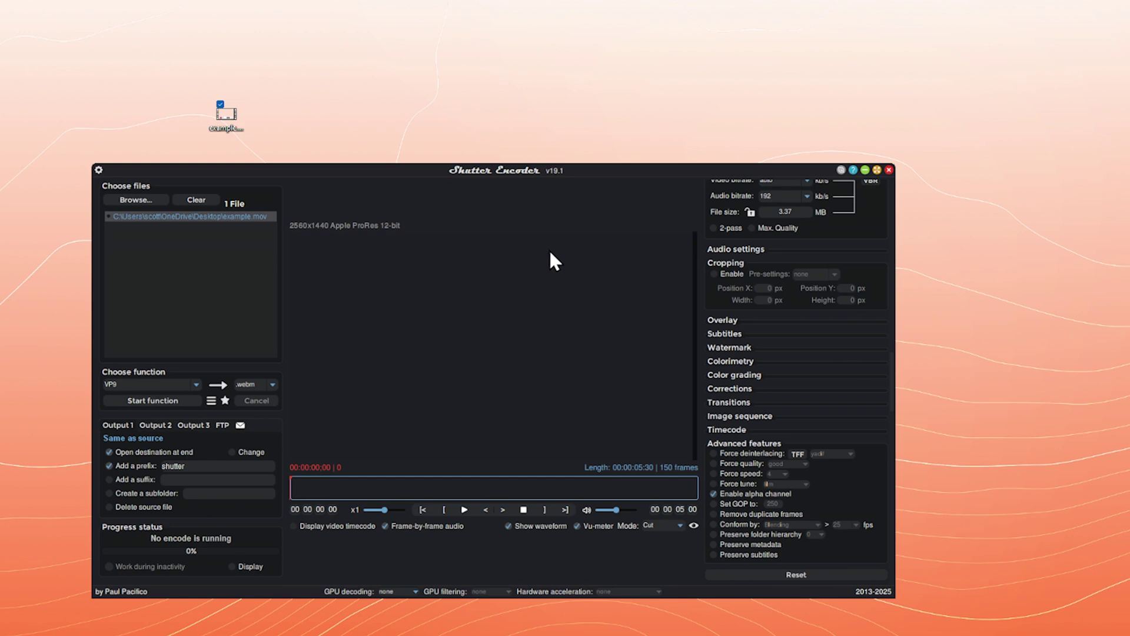
click(157, 402)
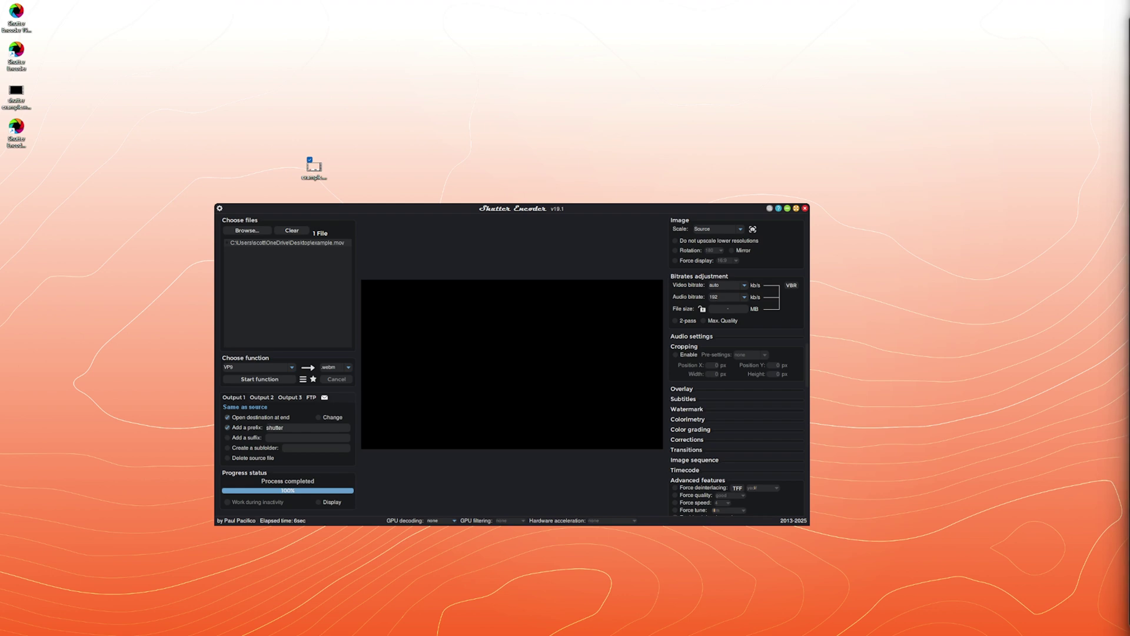
click(786, 208)
key(alt+Tab)
Add an OBS media source named 'subsribe' playing shutter example.webm.
drag(612, 122, 581, 133)
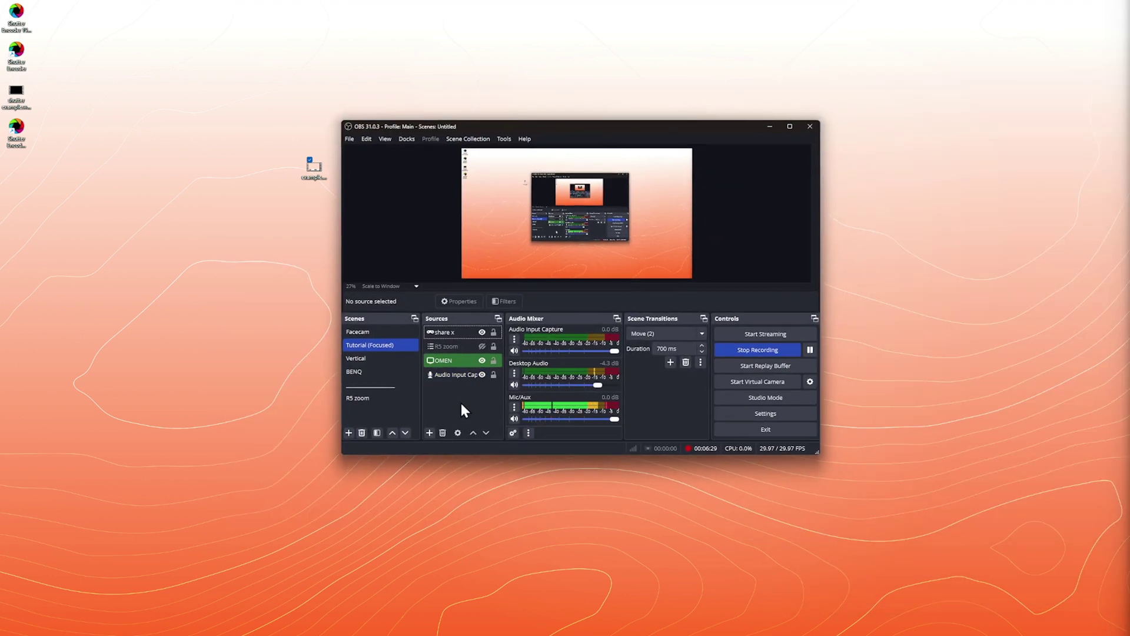
click(429, 433)
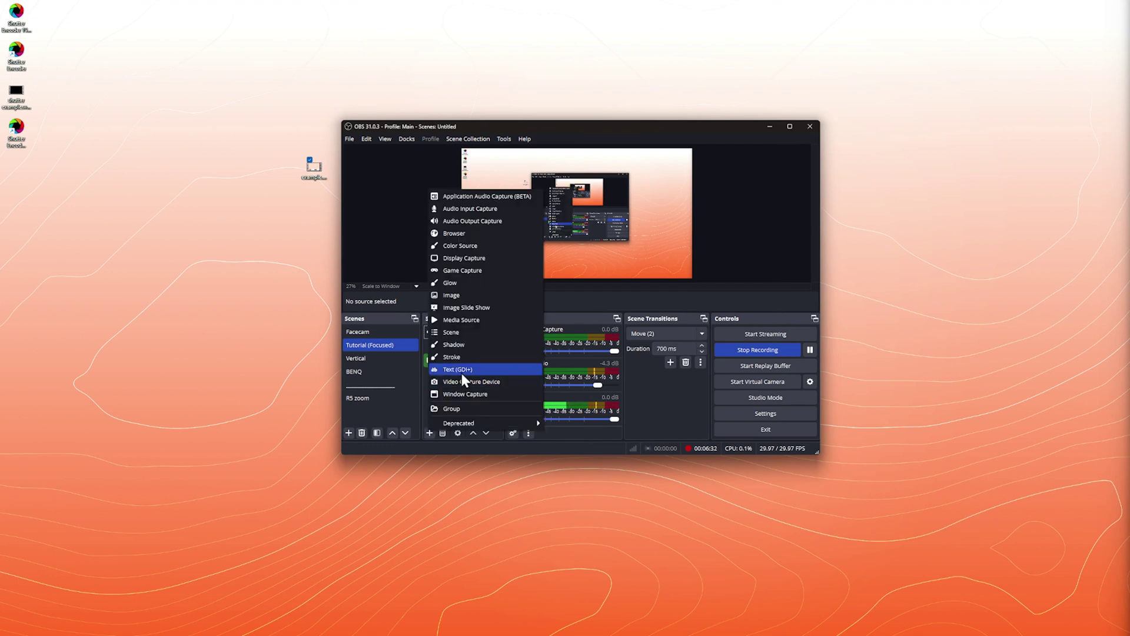
click(461, 321)
text(subsribe)
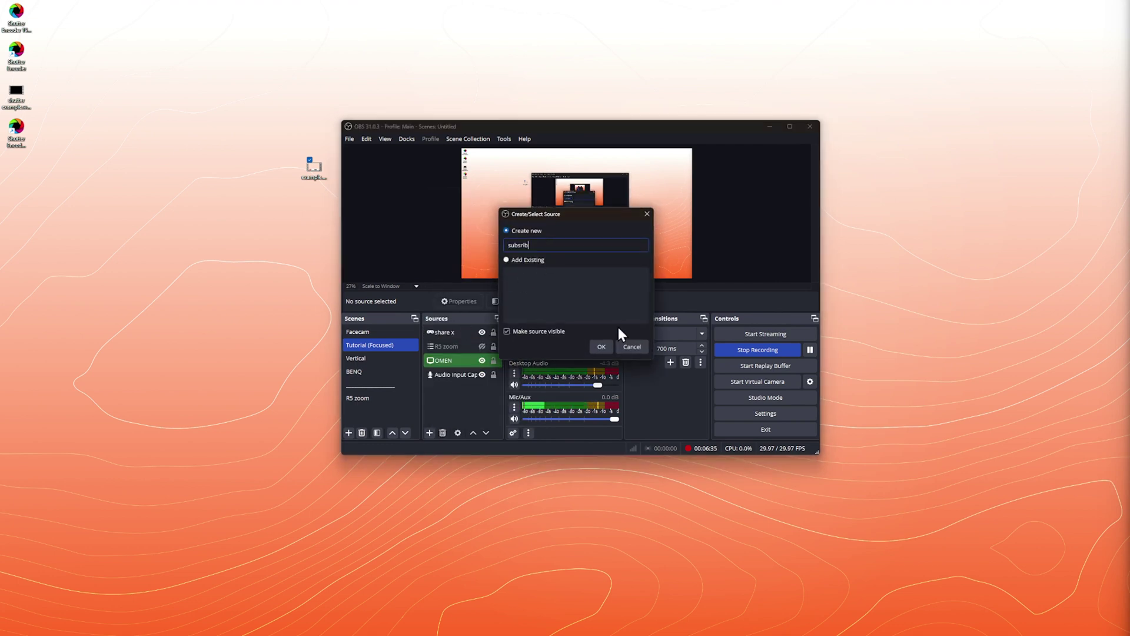
key(Return)
click(703, 306)
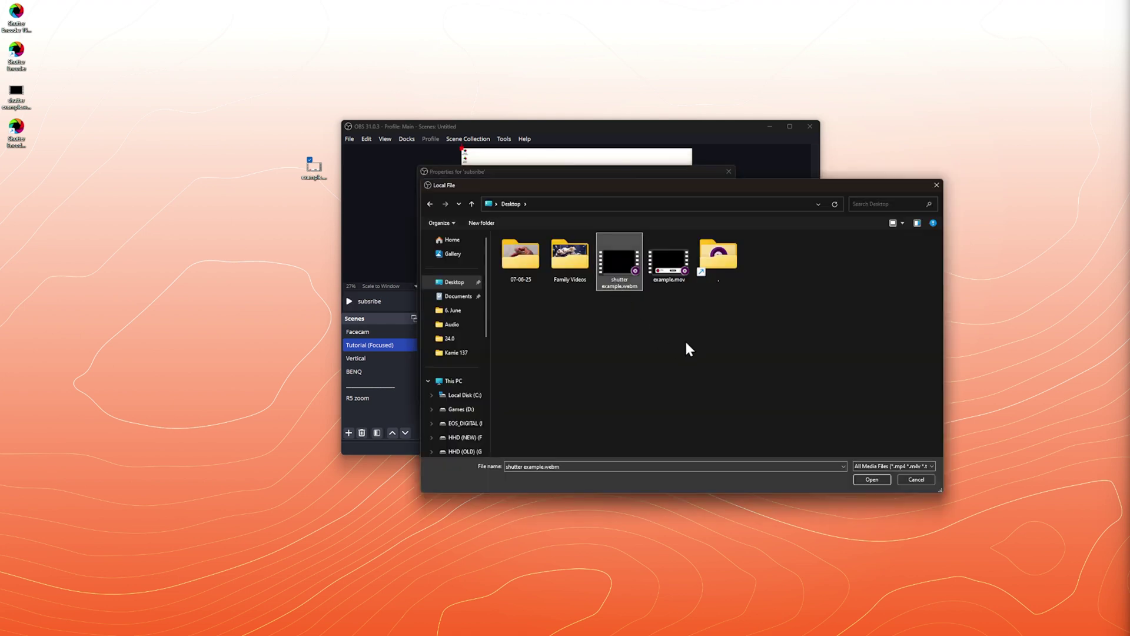
double_click(627, 267)
click(685, 389)
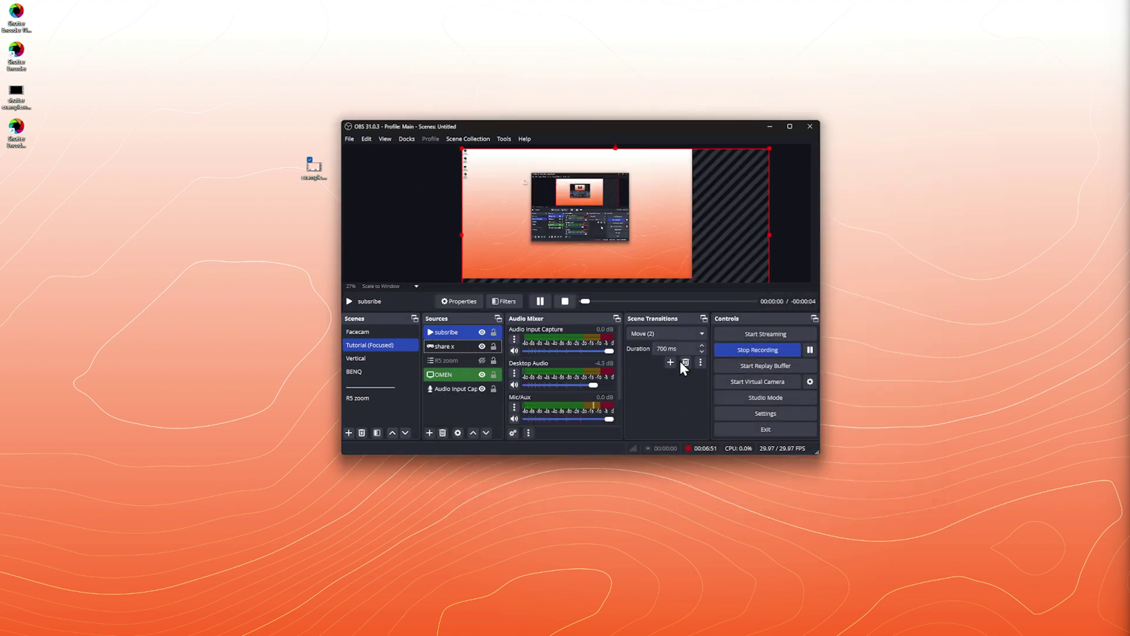
Fit the overlay to the canvas and move the video icon into the desktop icon column.
drag(767, 150, 663, 196)
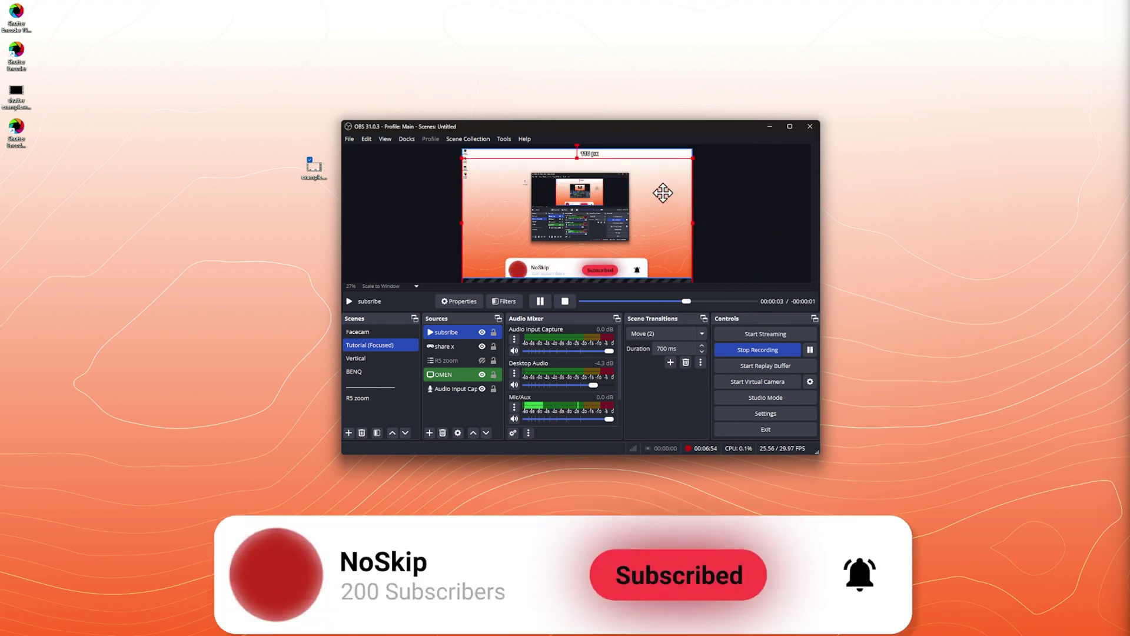
drag(647, 131, 790, 125)
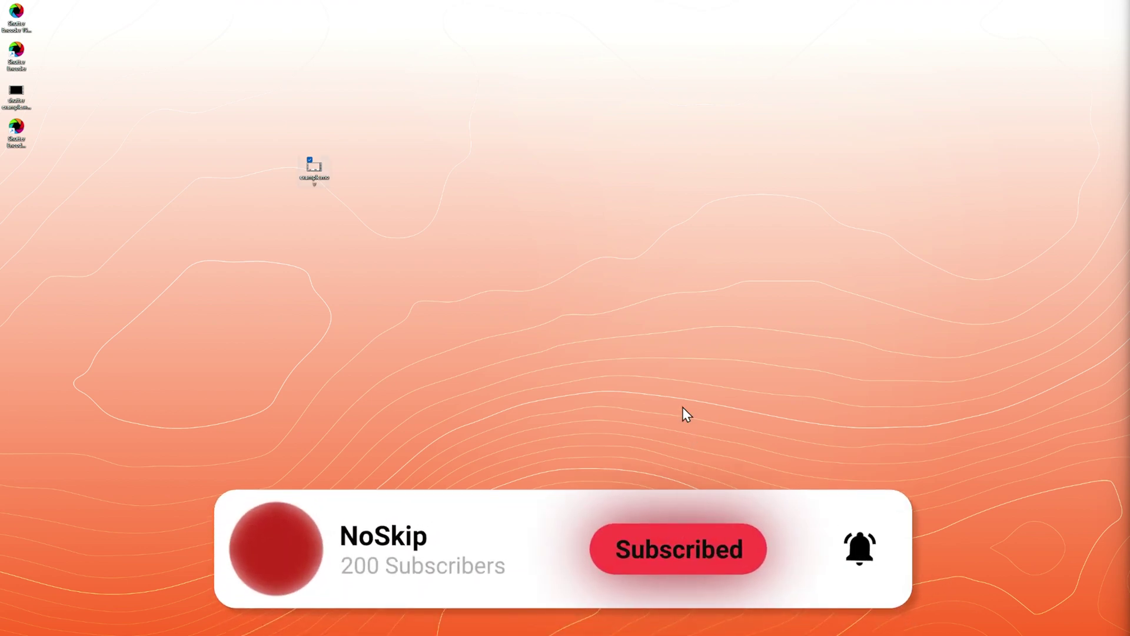
drag(316, 162, 22, 160)
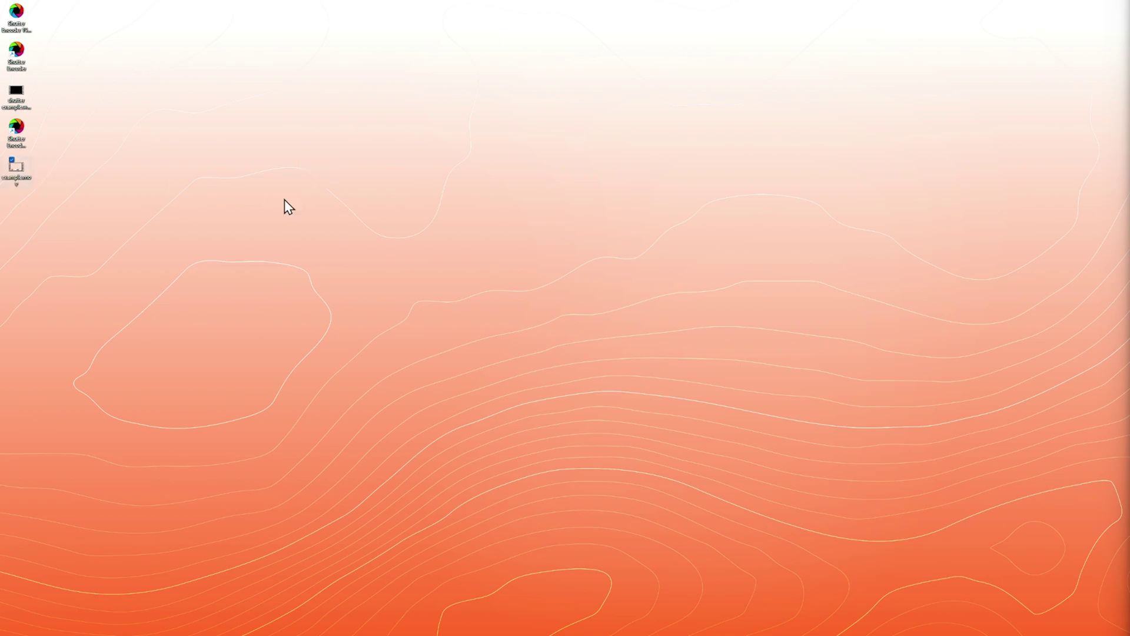
click(702, 625)
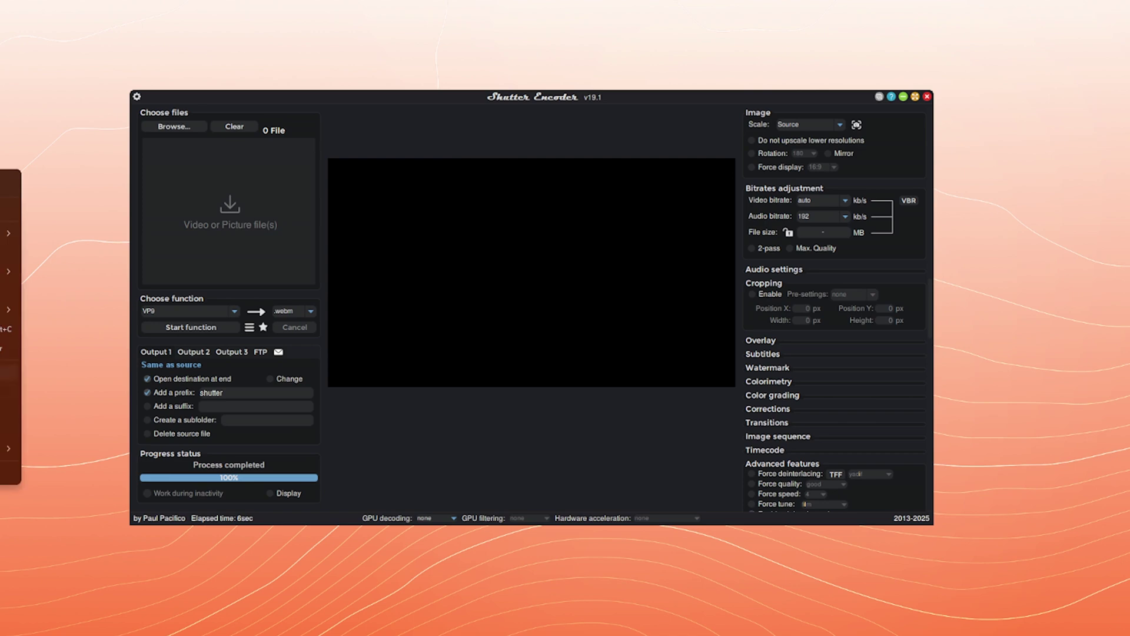
Load saen.mp4 into the file list and choose H.264 as the function.
click(8, 348)
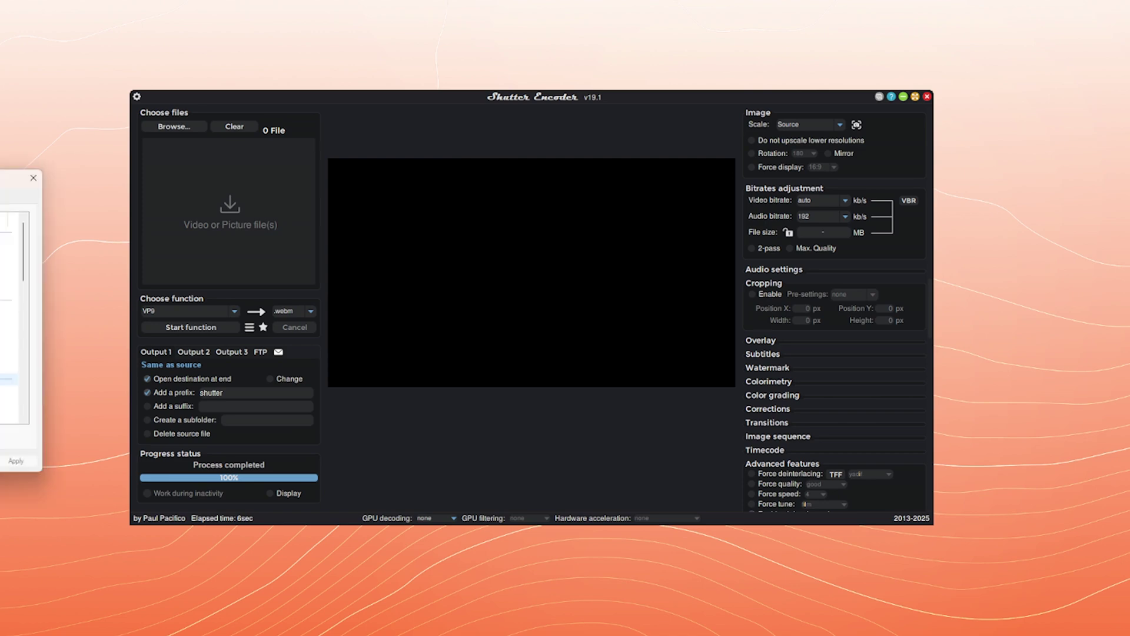
click(33, 178)
drag(0, 162, 245, 162)
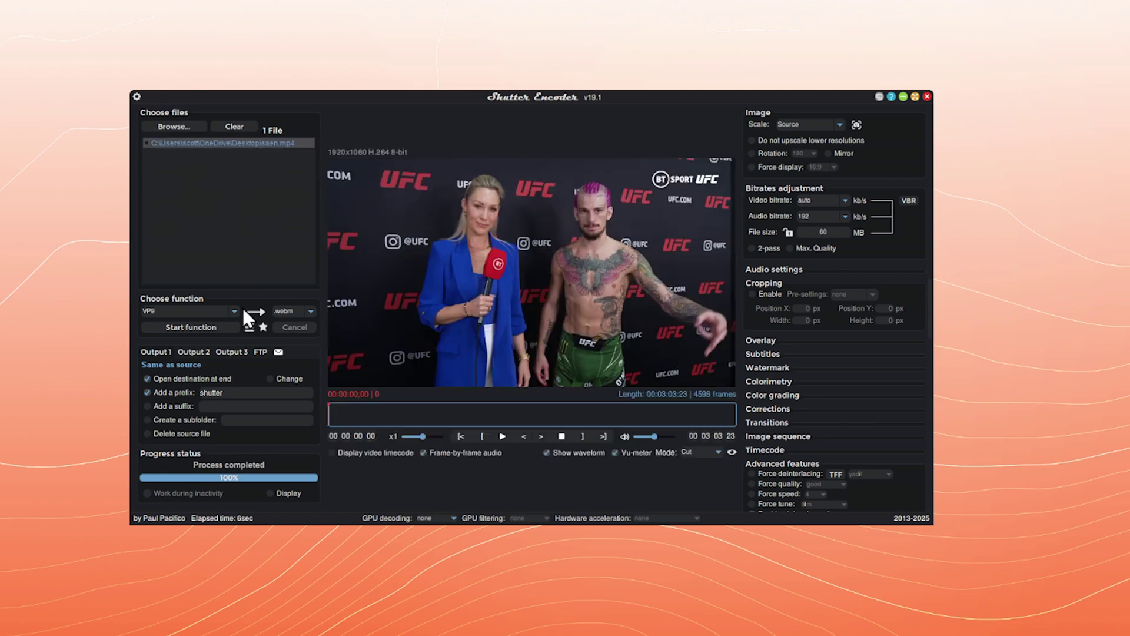
click(234, 311)
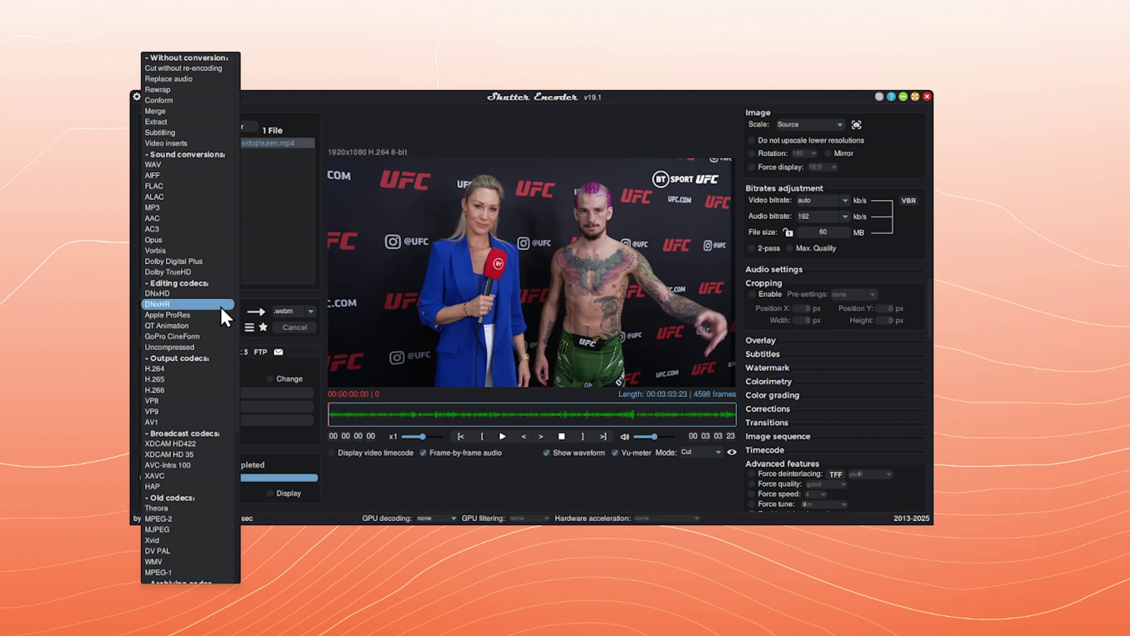
click(182, 369)
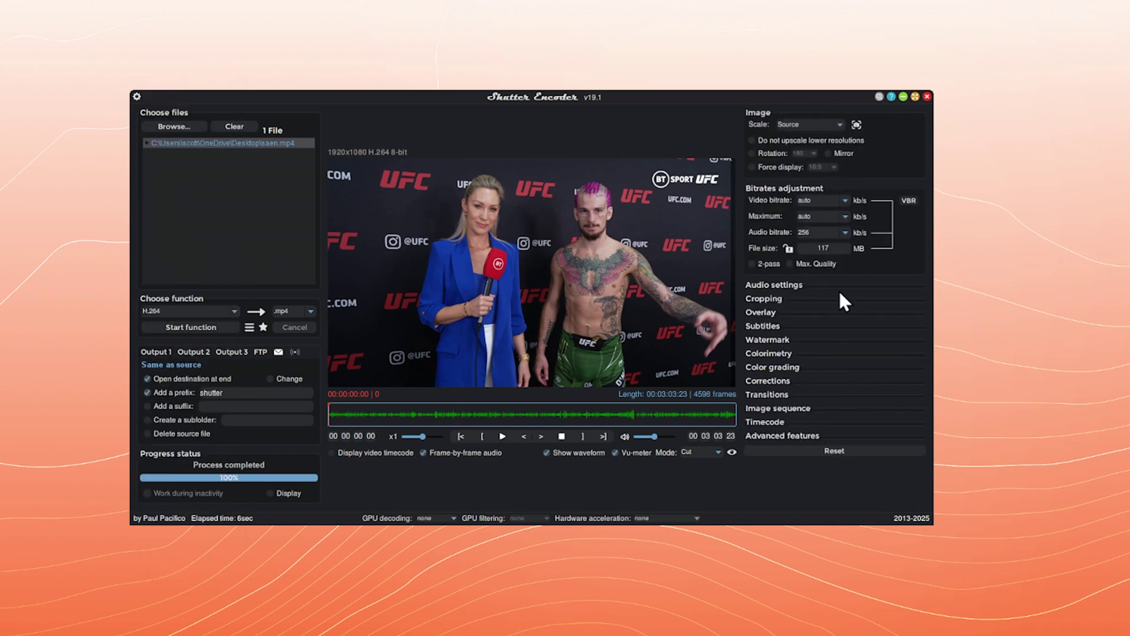
Conform the frame rate by speed to 48 fps and start the encode.
click(776, 437)
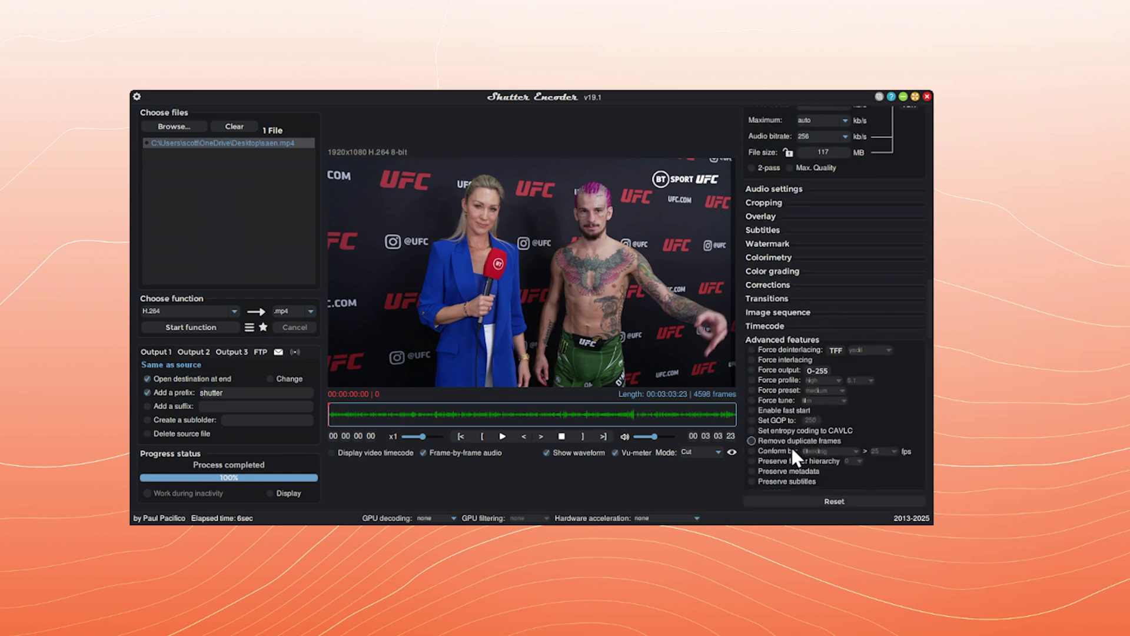
click(752, 451)
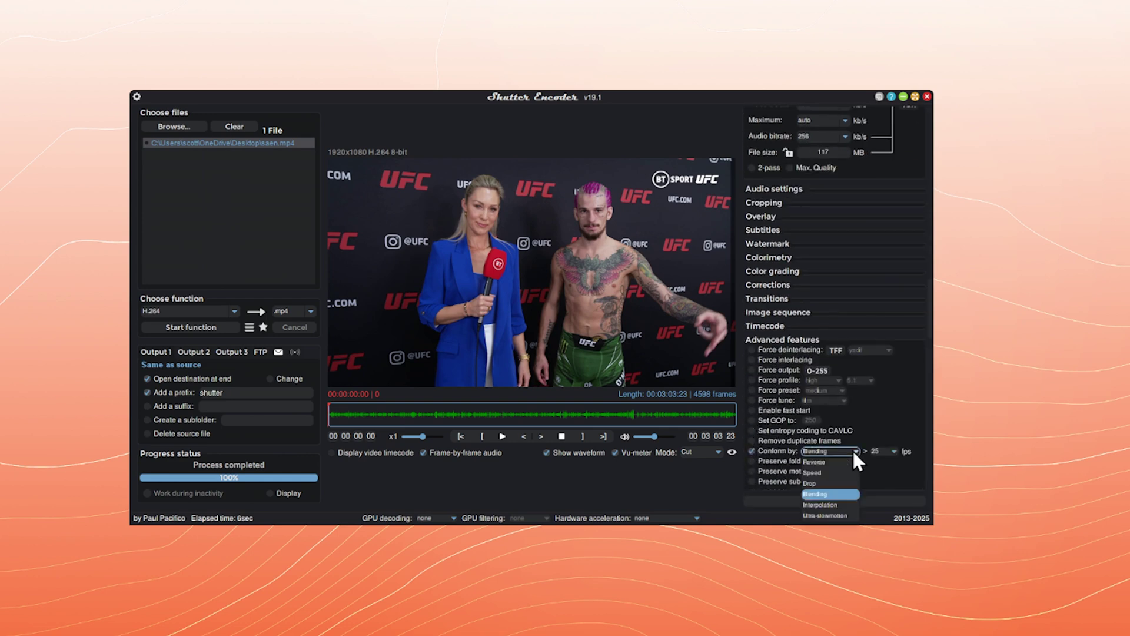
scroll(852, 449, down, 3)
click(893, 452)
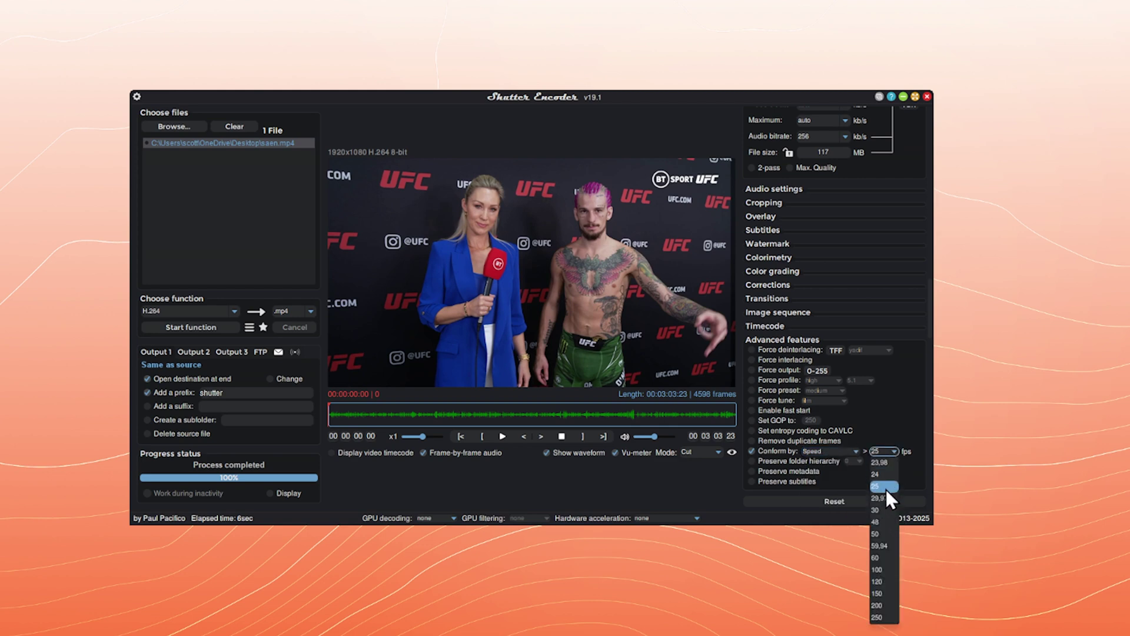
click(892, 522)
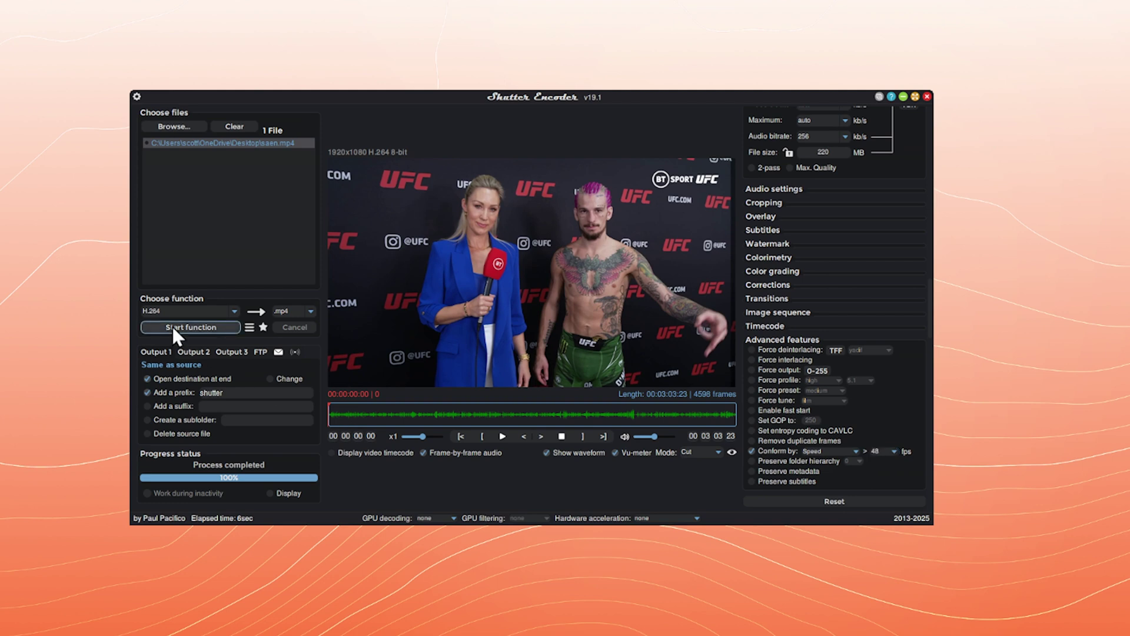
click(191, 327)
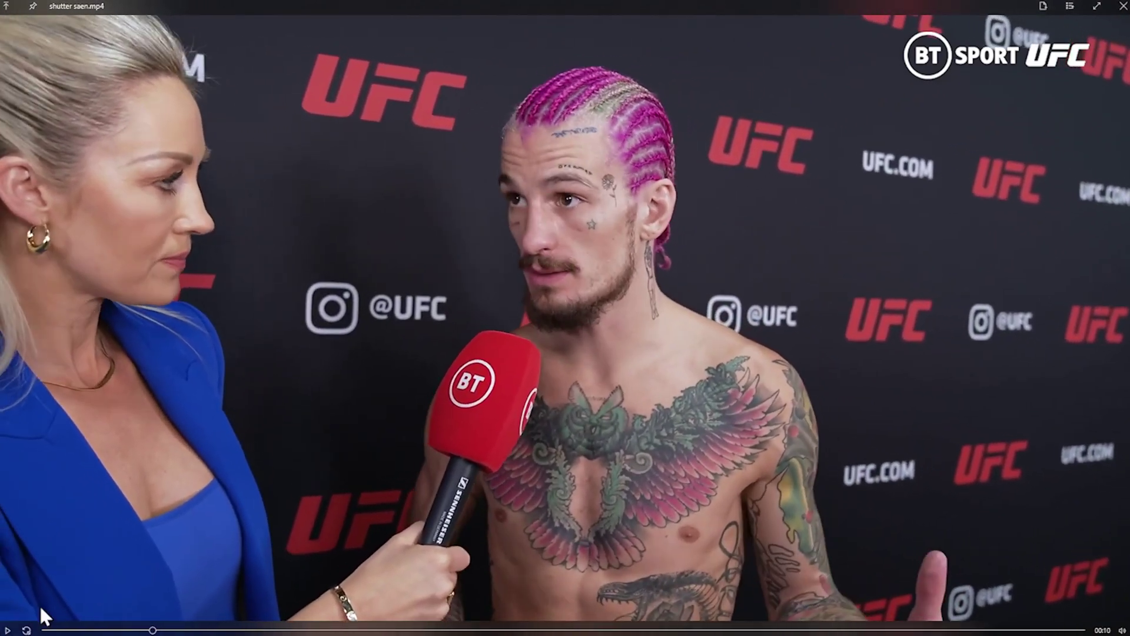
Pause and resume playback of the converted shutter saen.mp4.
click(7, 630)
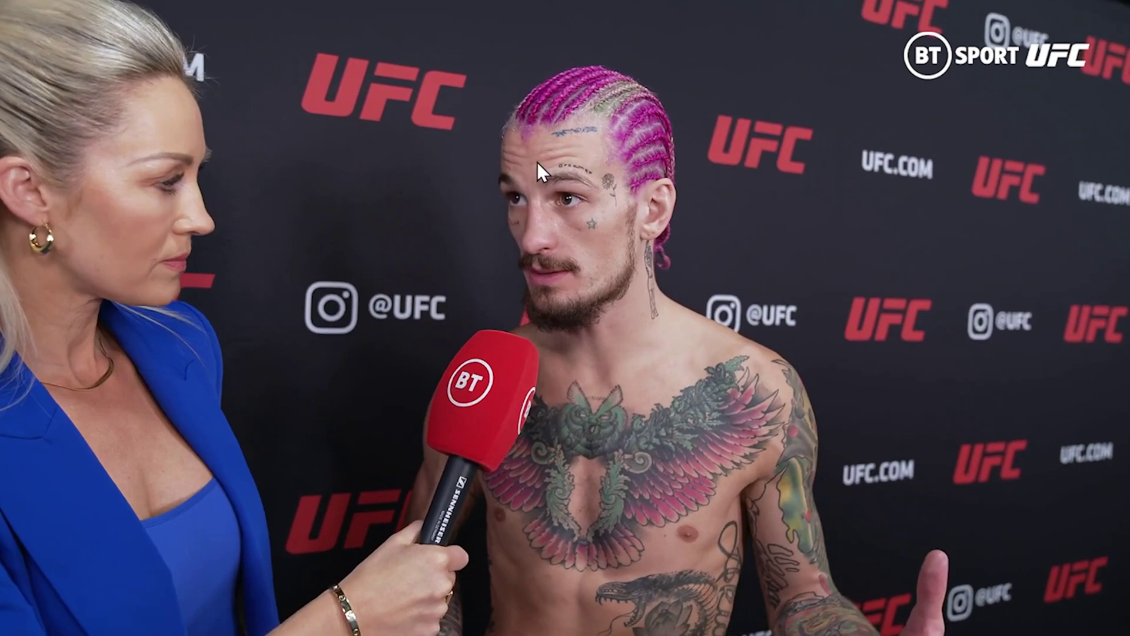
click(7, 630)
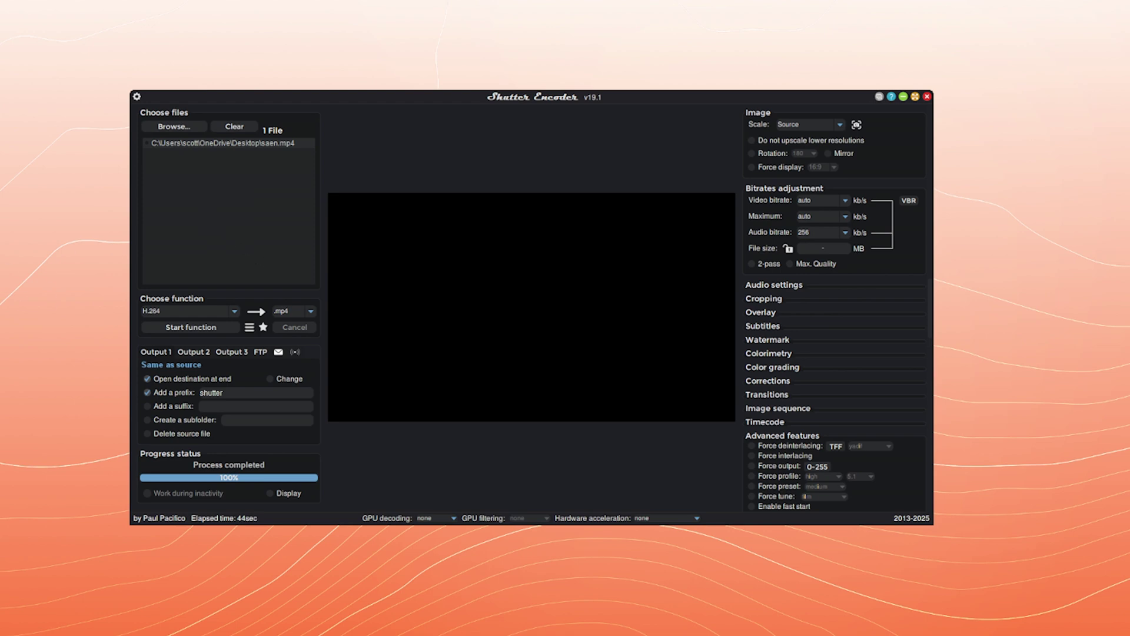
Add the second USB-C clip and batch-encode both files with H.264.
drag(118, 219, 264, 219)
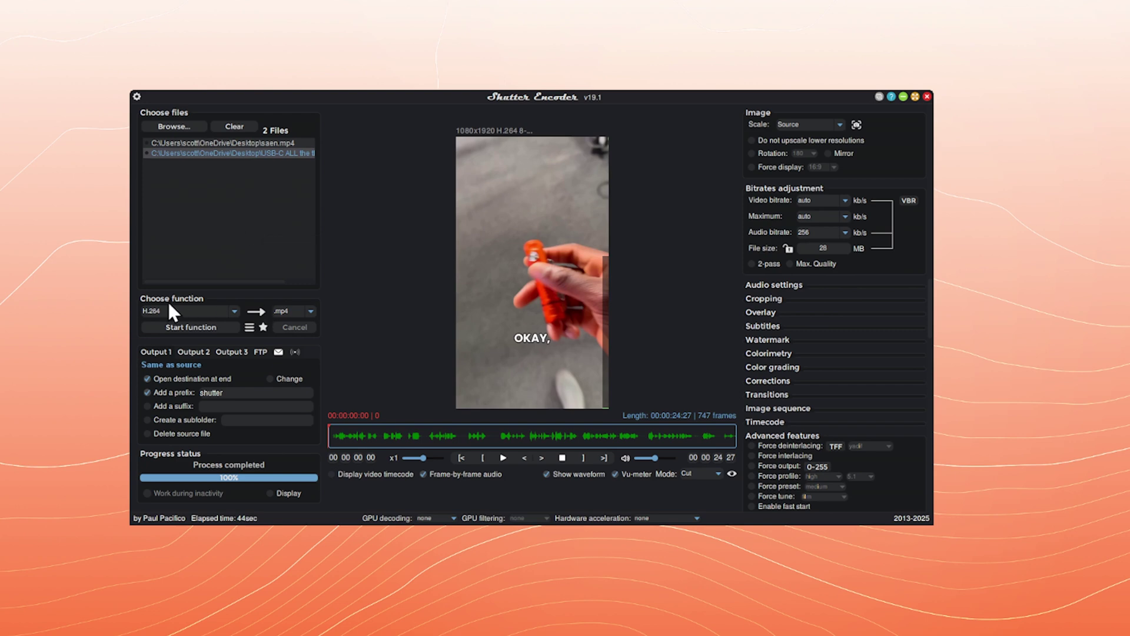
click(234, 310)
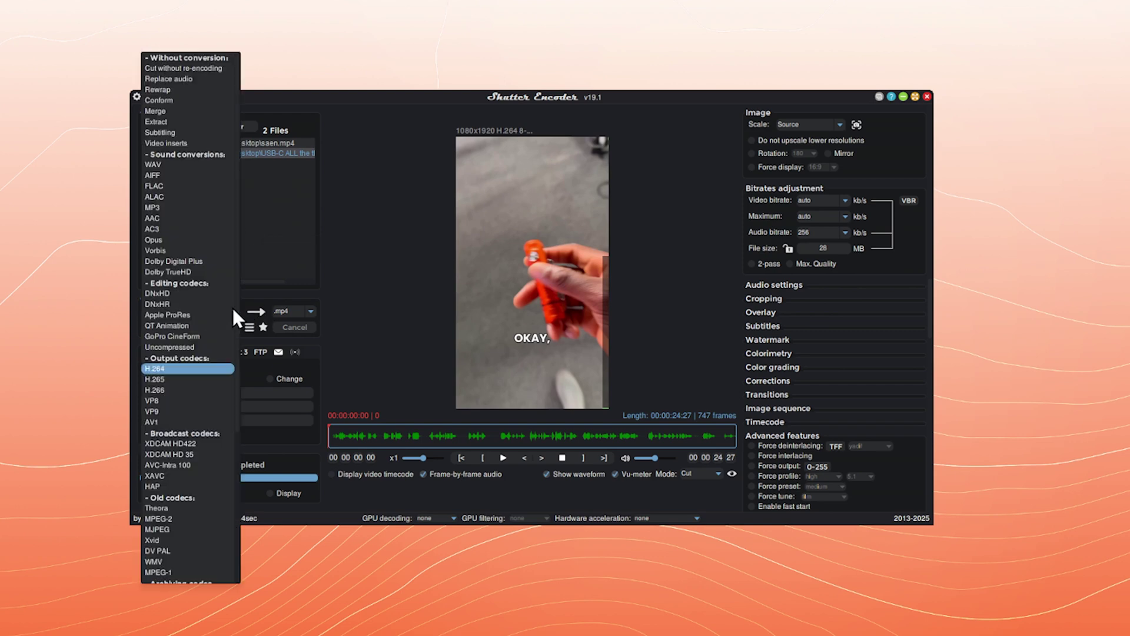
click(187, 371)
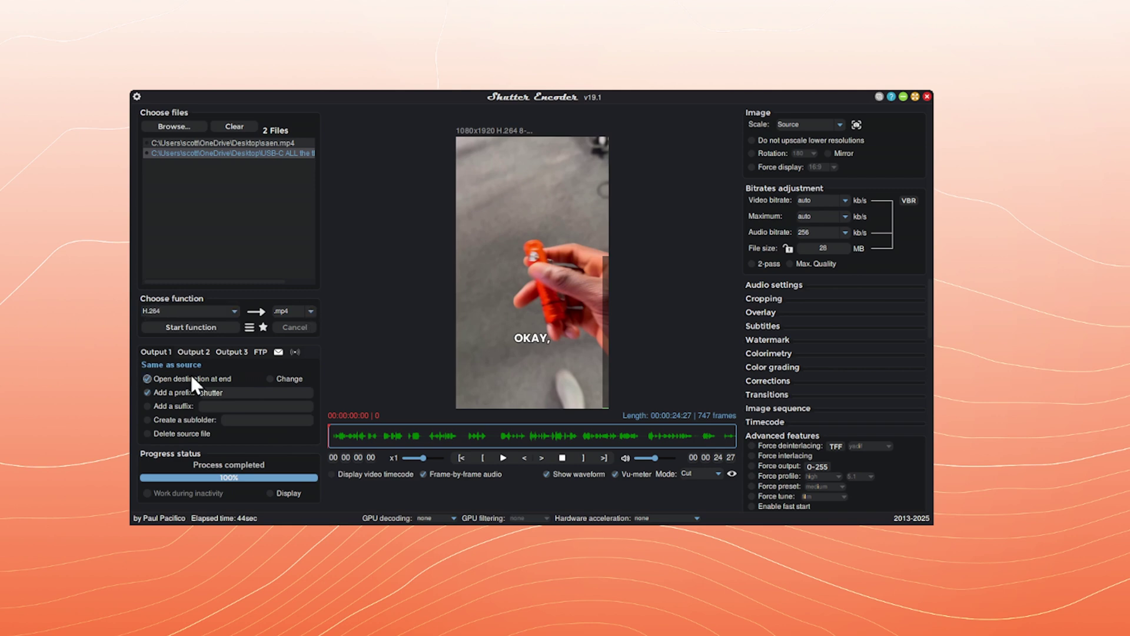
click(198, 327)
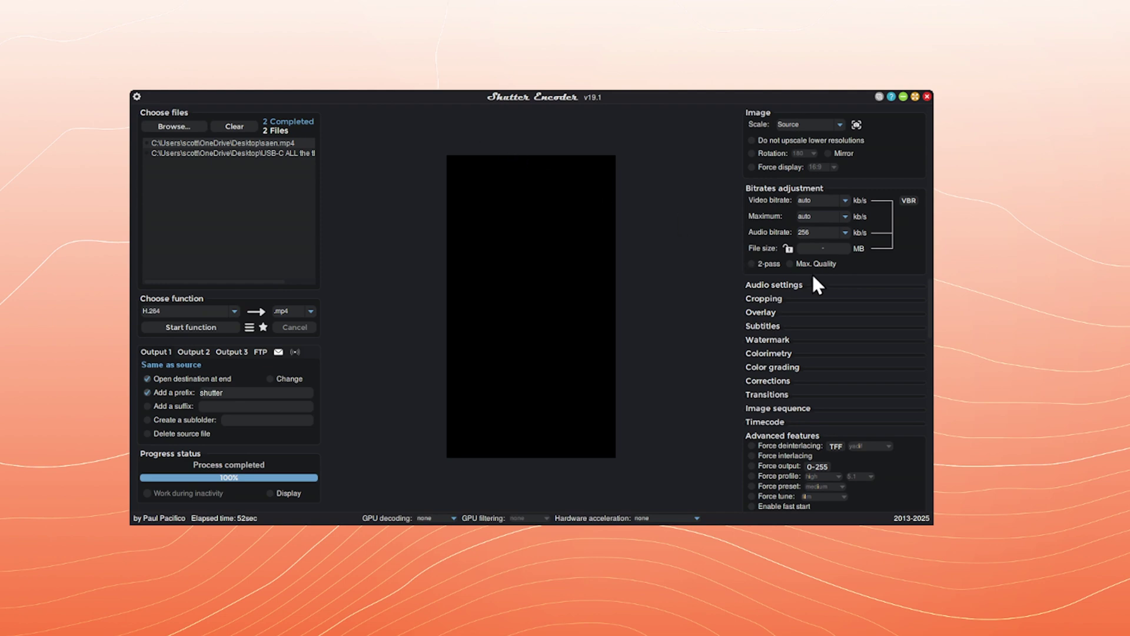
Expand the Color grading, Watermark and Subtitles sections in the right panel.
click(783, 367)
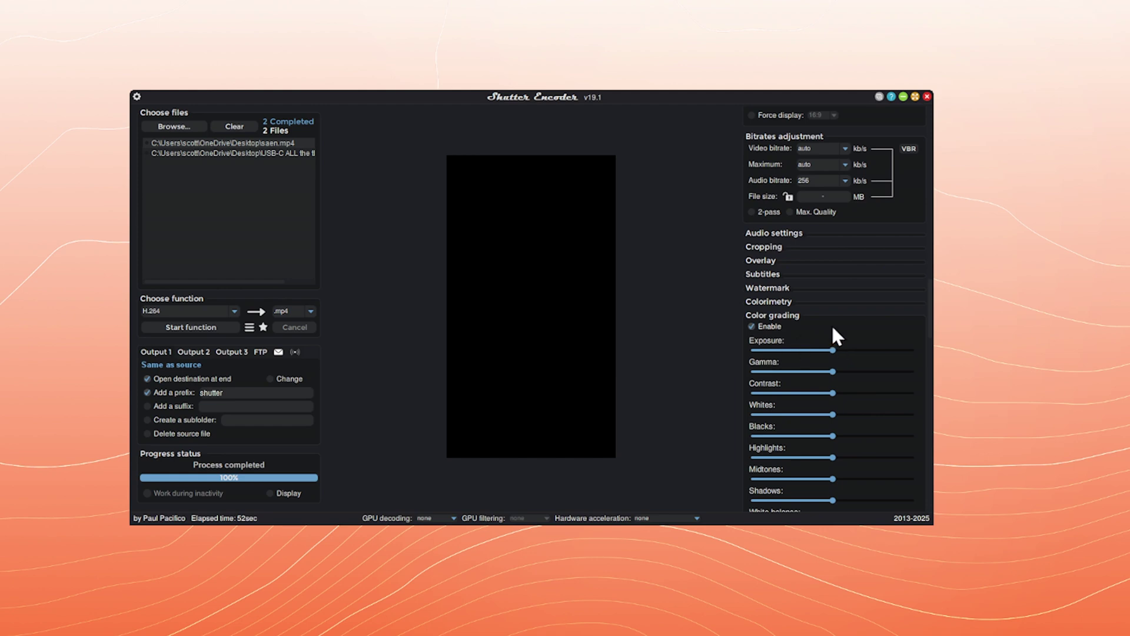
scroll(854, 332, down, 2)
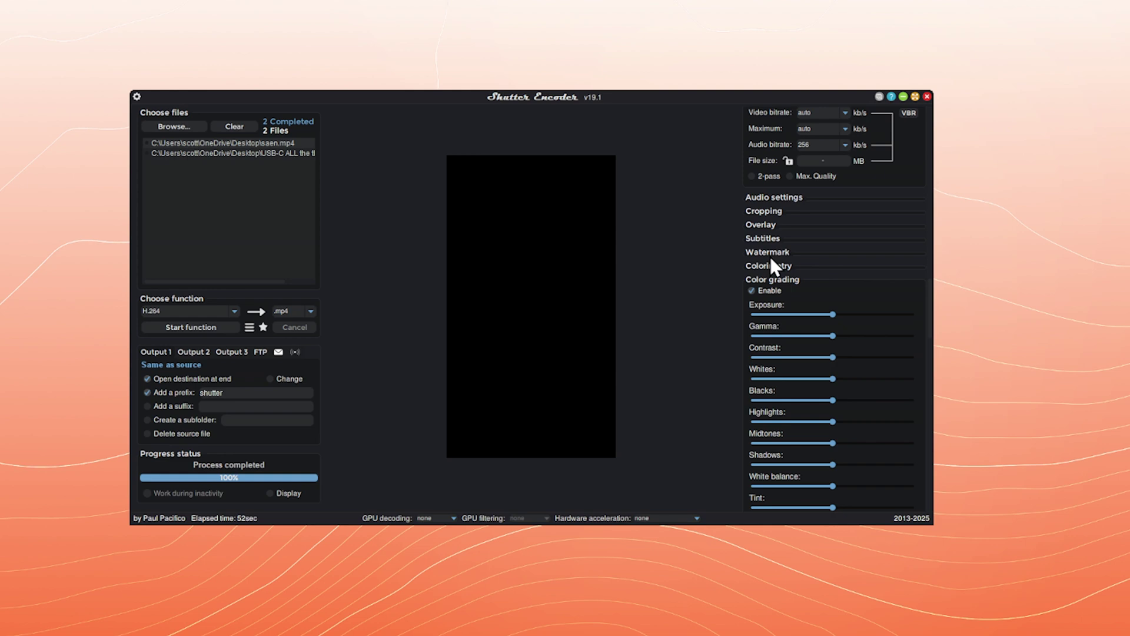
click(788, 253)
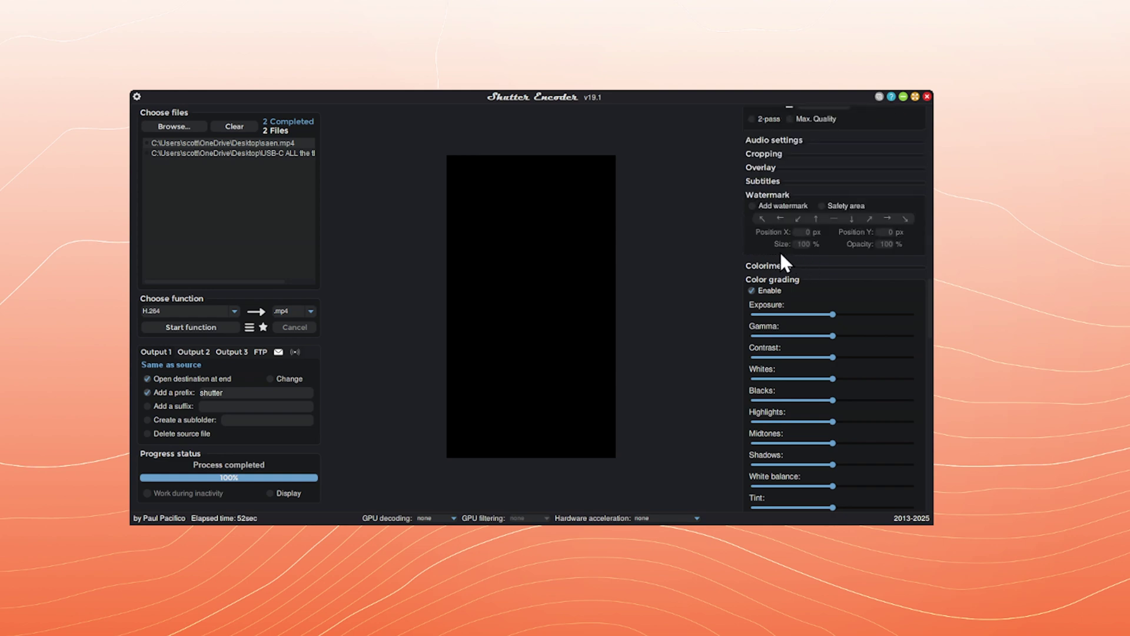
click(772, 180)
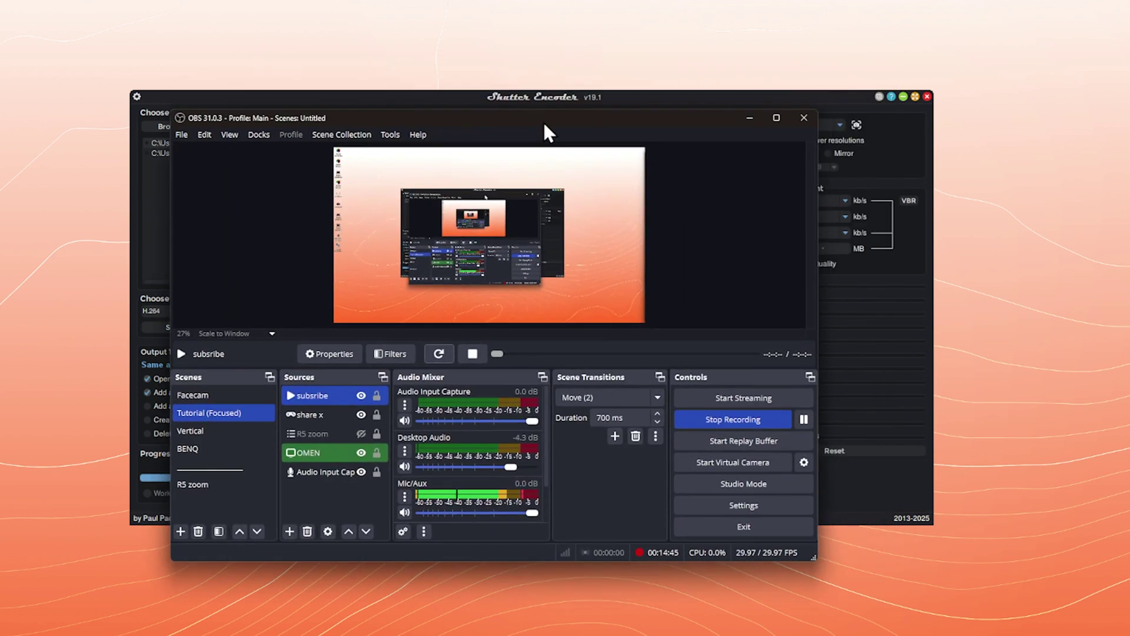
Replay the subsribe media source's NoSkip subscribe banner and move the OBS window back over Shutter Encoder.
click(436, 356)
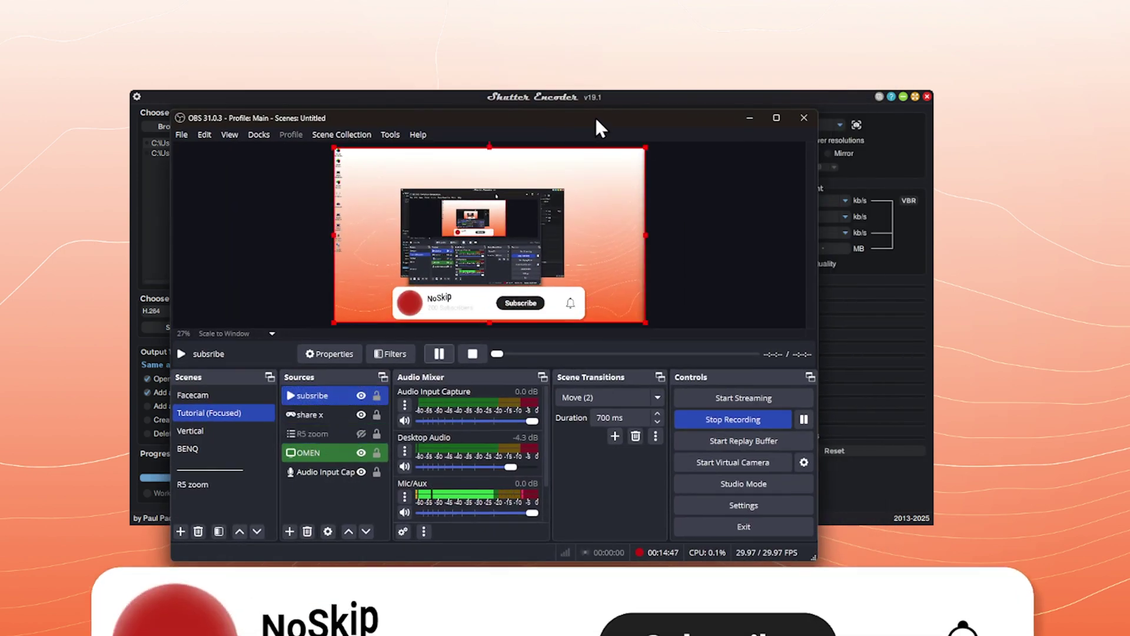
drag(595, 115, 599, 116)
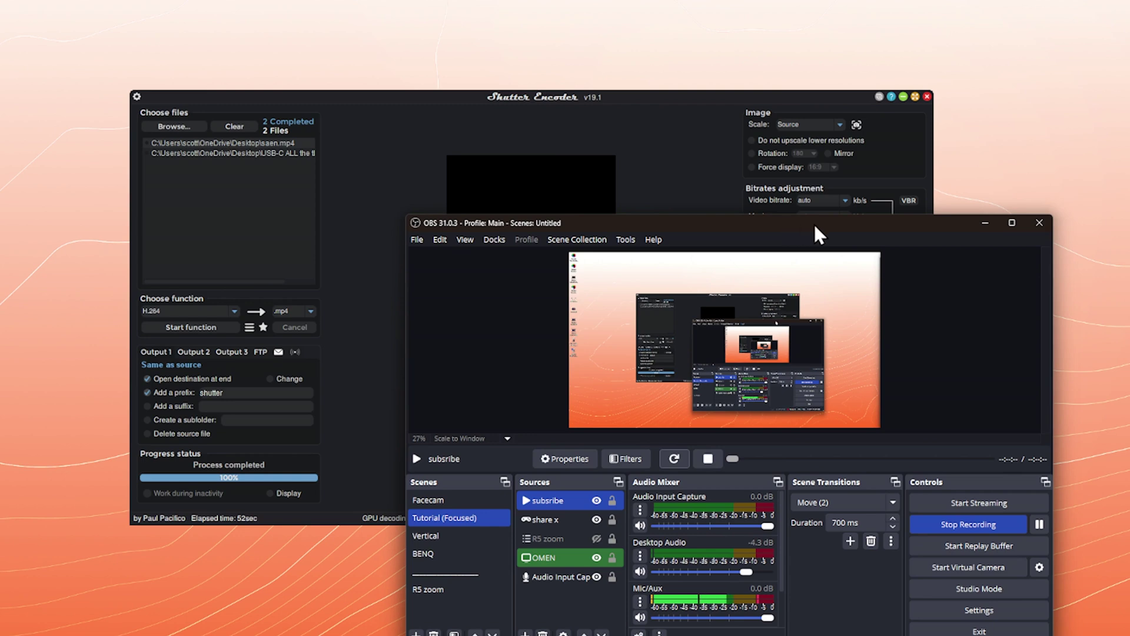
drag(815, 232, 601, 115)
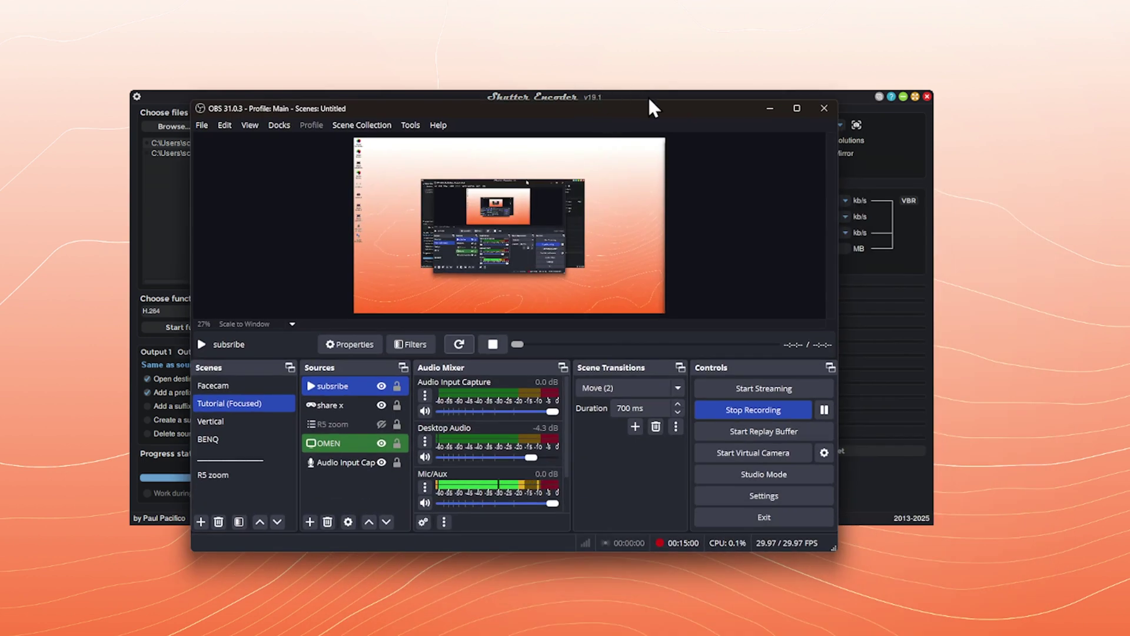